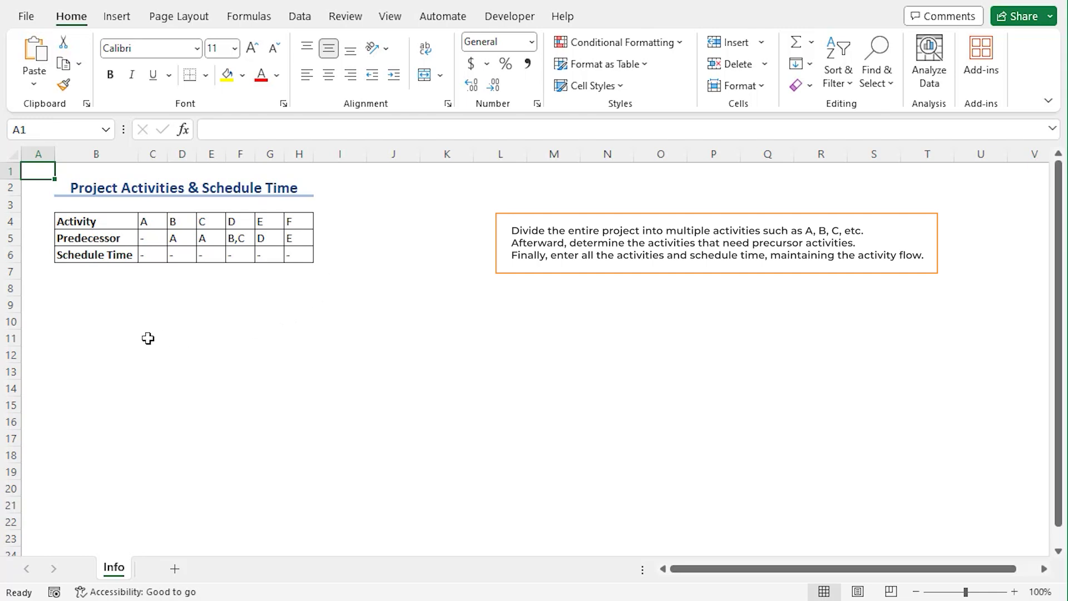
# Enter the schedule times 2, 8, 10 and 6 across row 6, starting at C6
pyautogui.click(152, 258)
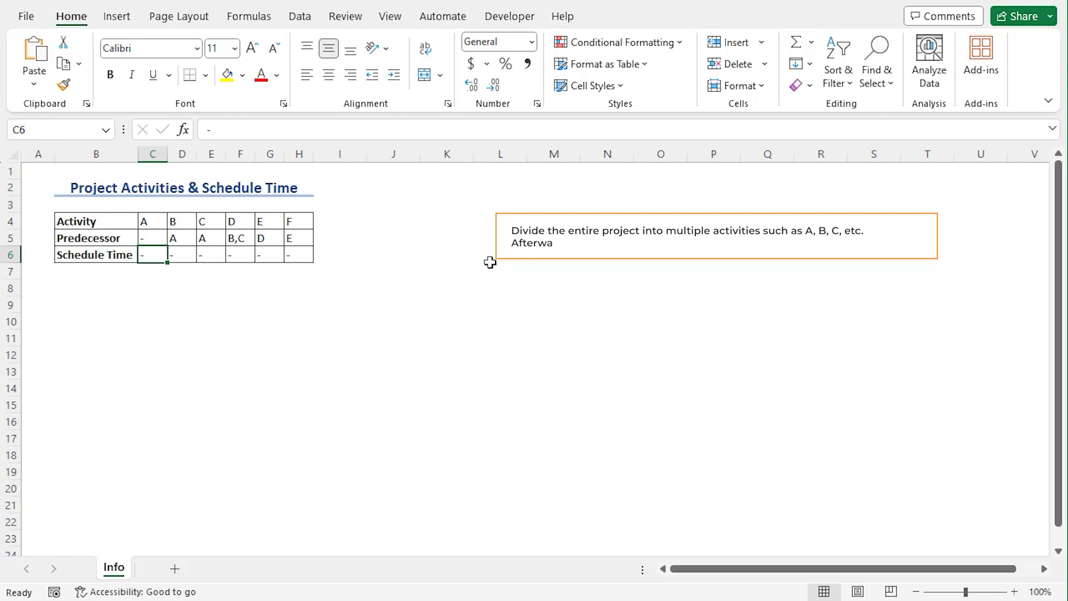
pyautogui.write('2')
pyautogui.press('Tab')
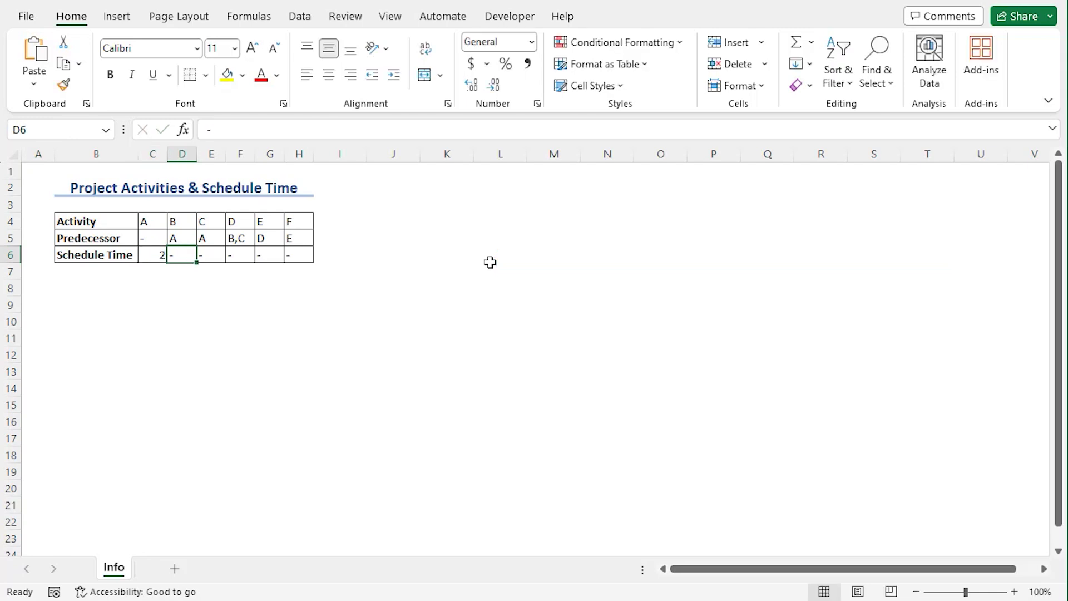
pyautogui.write('8')
pyautogui.press('Tab')
pyautogui.write('10')
pyautogui.press('Tab')
pyautogui.write('6')
pyautogui.press('Tab')
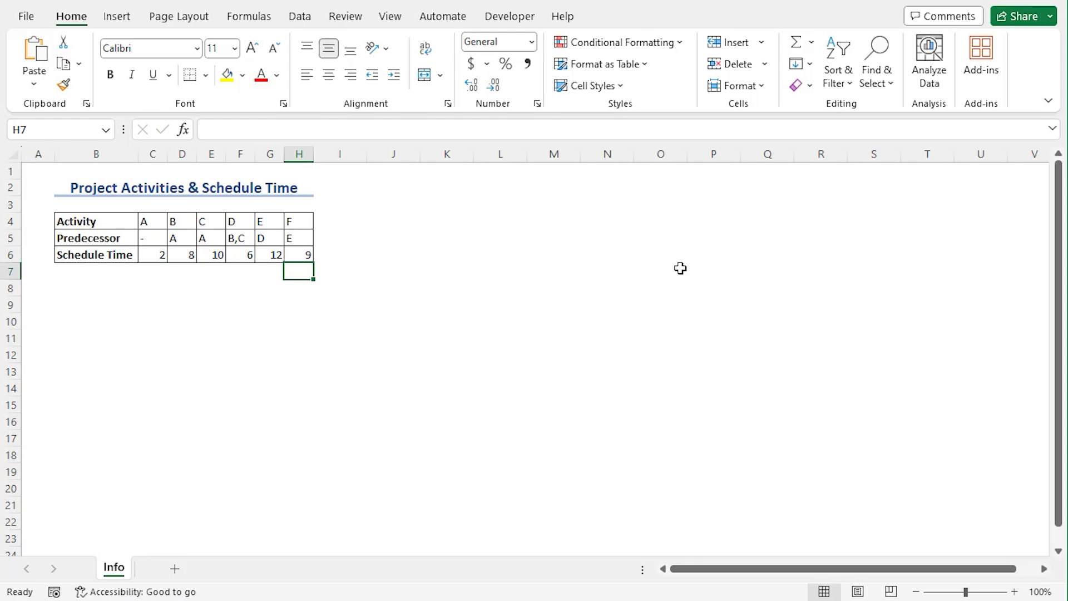
# Widen columns J through L so the node labels fit
pyautogui.click(383, 152)
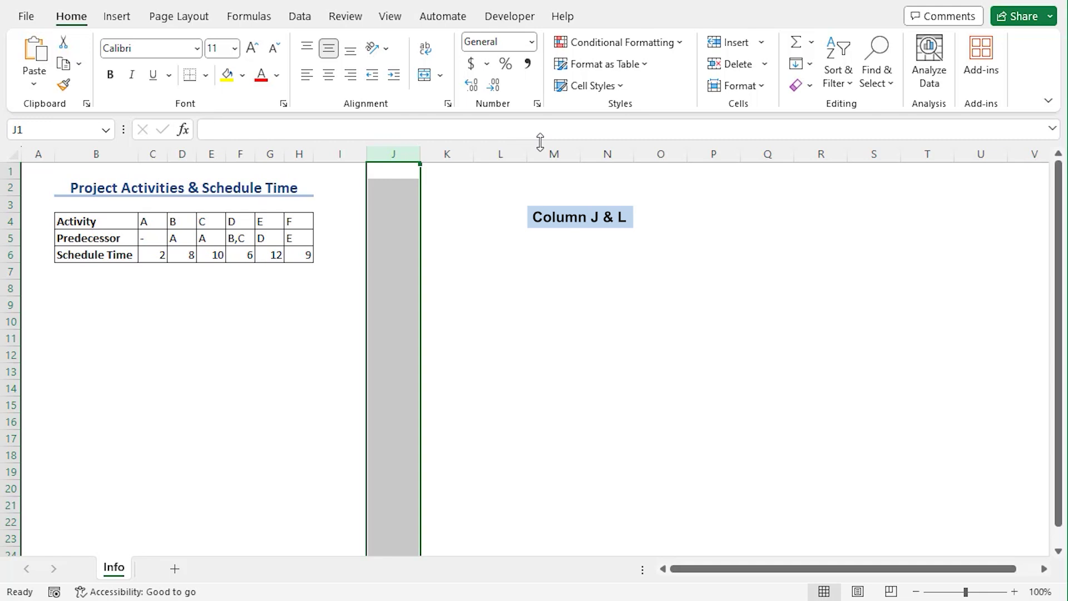
pyautogui.keyDown('ctrl'); pyautogui.click(508, 152); pyautogui.keyUp('ctrl')
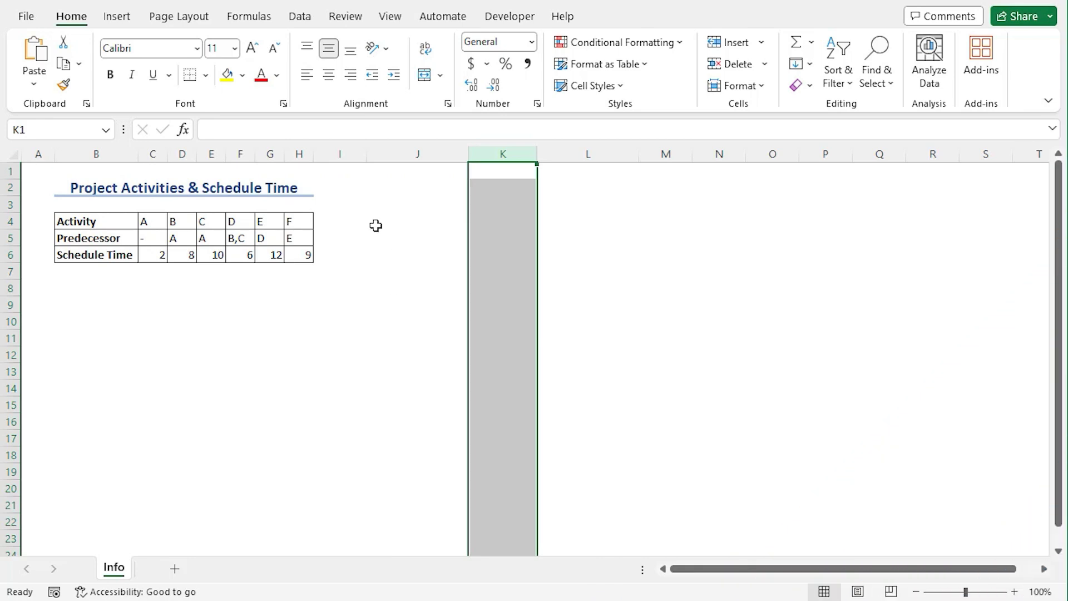
pyautogui.moveTo(395, 234); pyautogui.dragTo(579, 234)
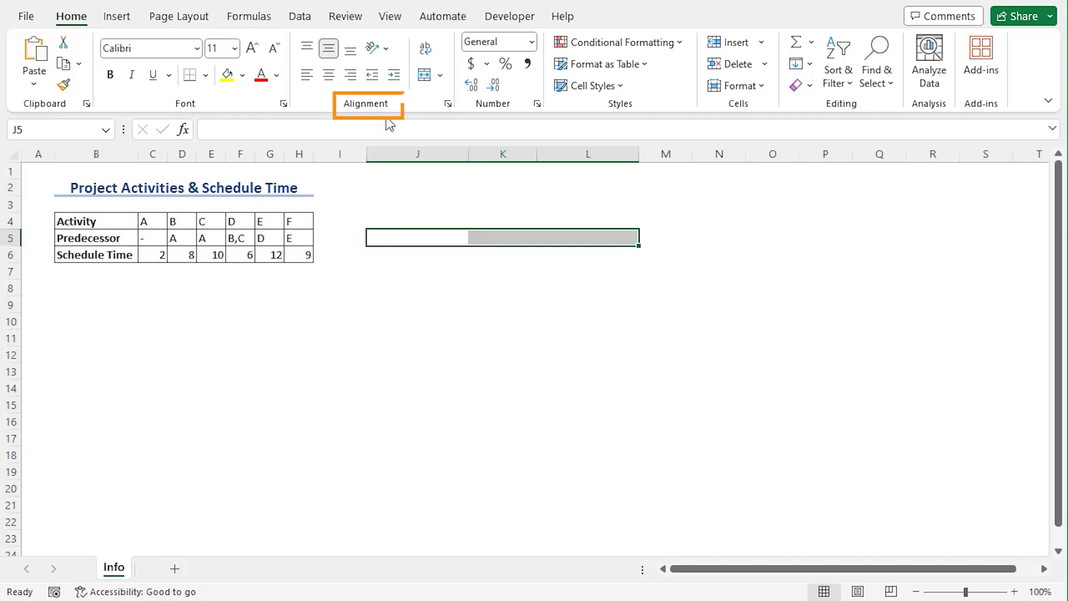
# Merge and centre J2:L2 and enter the heading 'Segment Labels'
pyautogui.moveTo(377, 186); pyautogui.dragTo(549, 185)
pyautogui.click(422, 81)
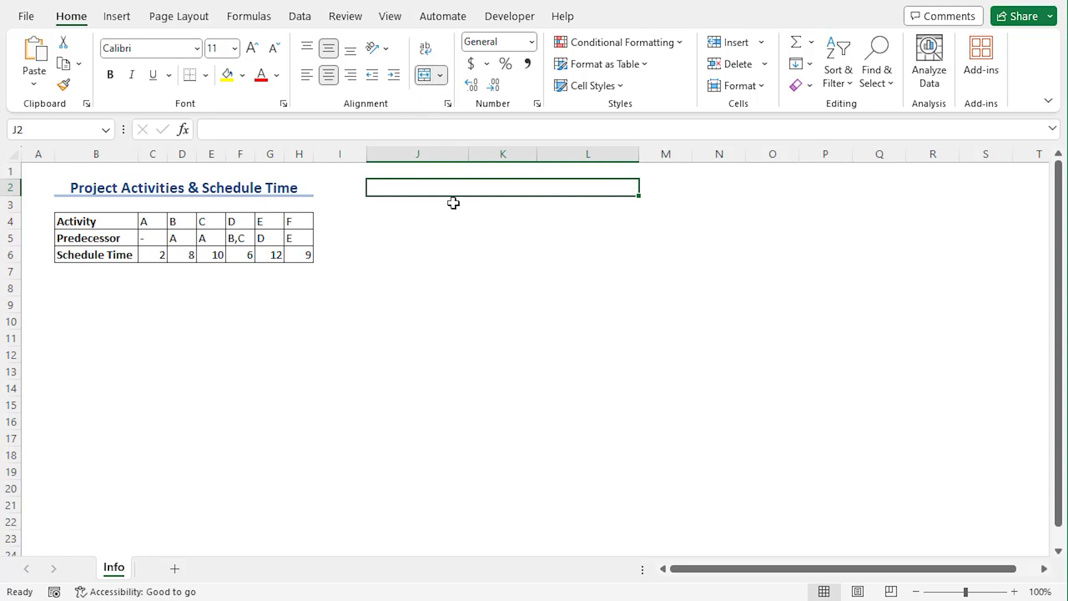
pyautogui.write('S')
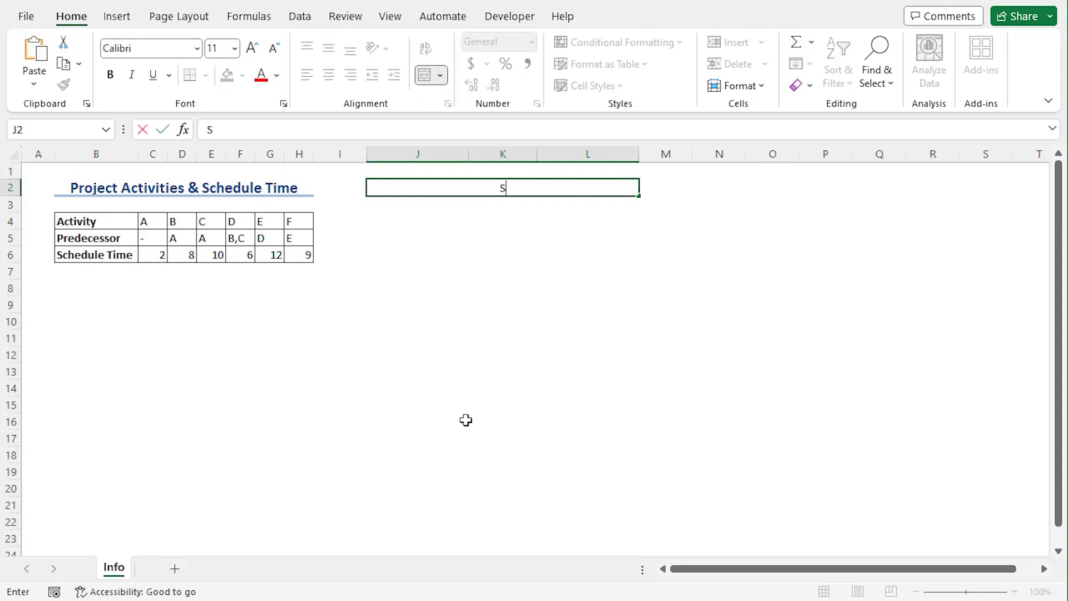
pyautogui.write('egment Labels')
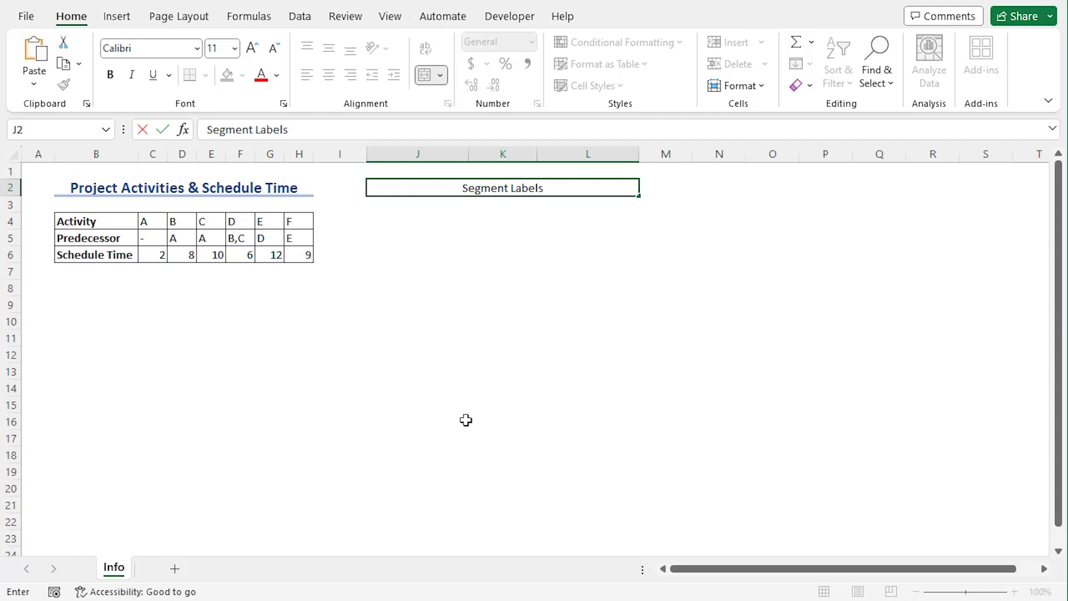
pyautogui.press('Return')
# Copy the project title's formatting from B2 onto the Segment Labels heading
pyautogui.click(187, 193)
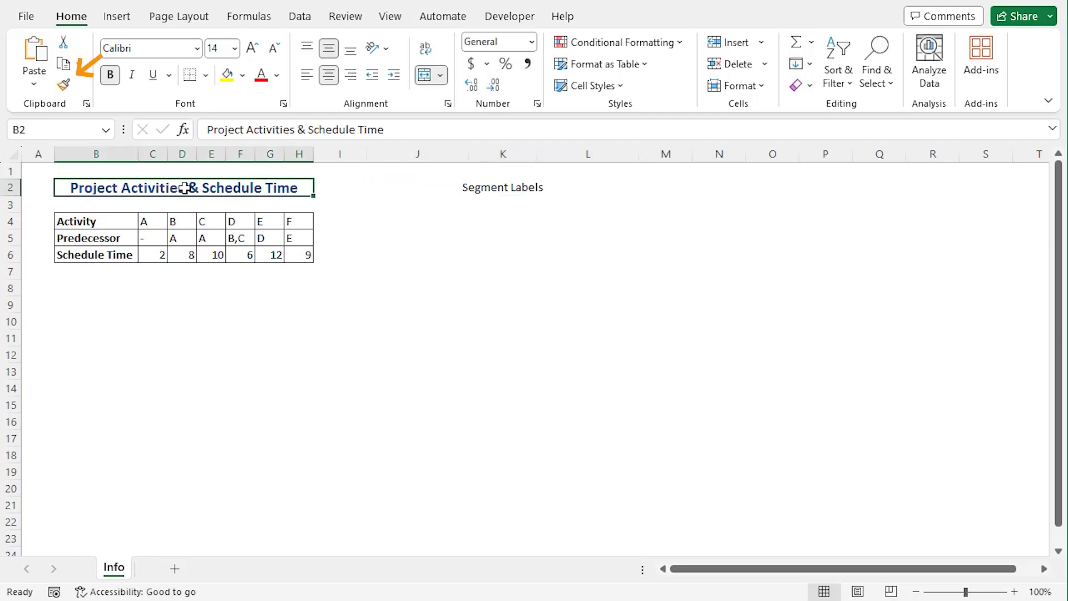
pyautogui.click(65, 85)
pyautogui.moveTo(417, 188); pyautogui.dragTo(588, 188)
pyautogui.click(566, 326)
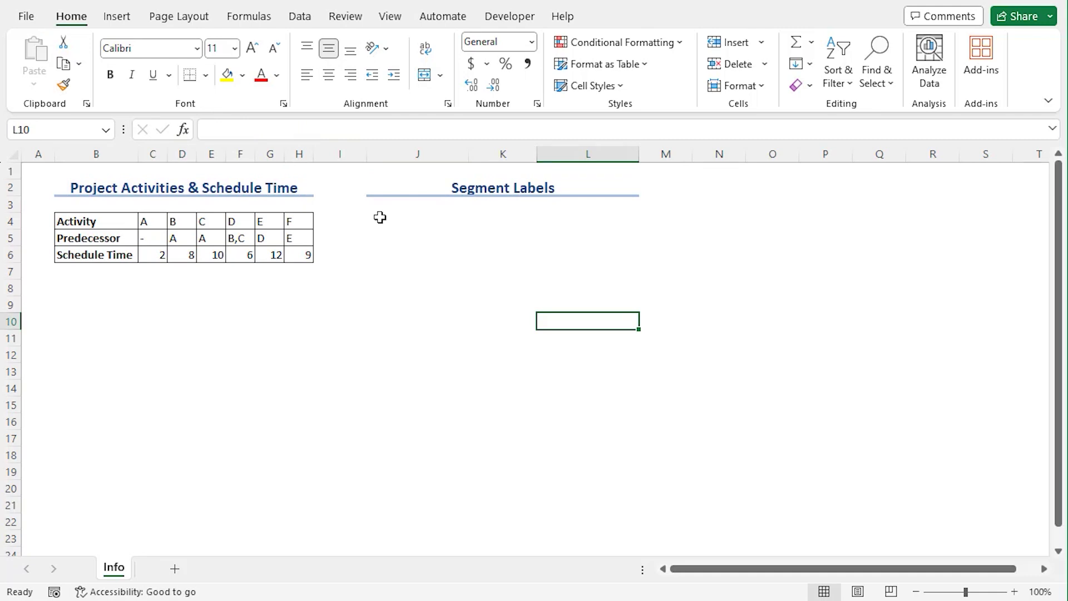
pyautogui.moveTo(380, 218); pyautogui.dragTo(509, 254)
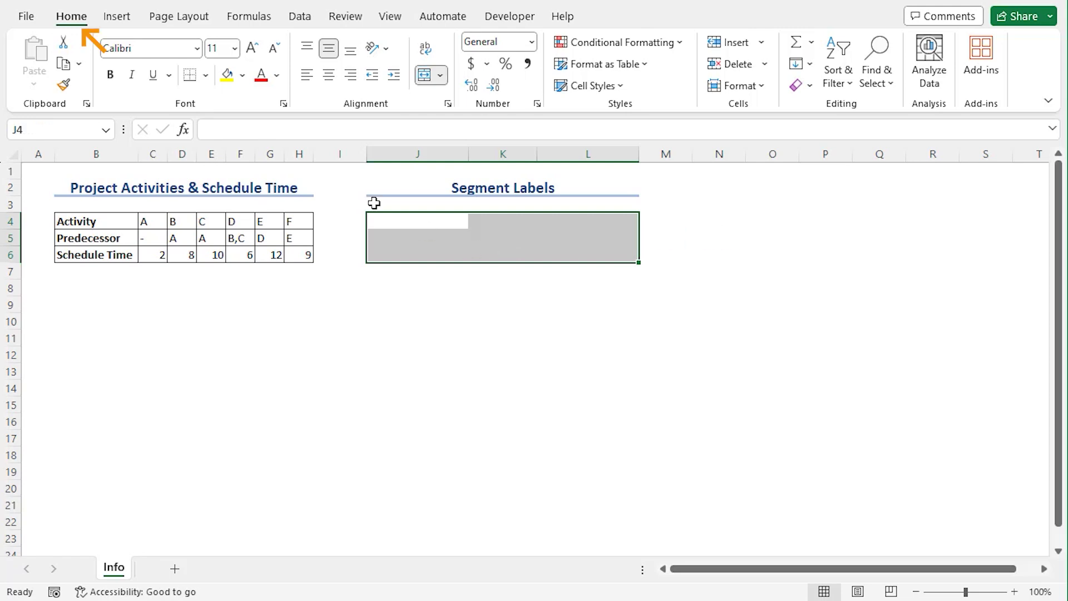
# Apply All Borders and a Thick Outside Border to J4:L6
pyautogui.click(207, 76)
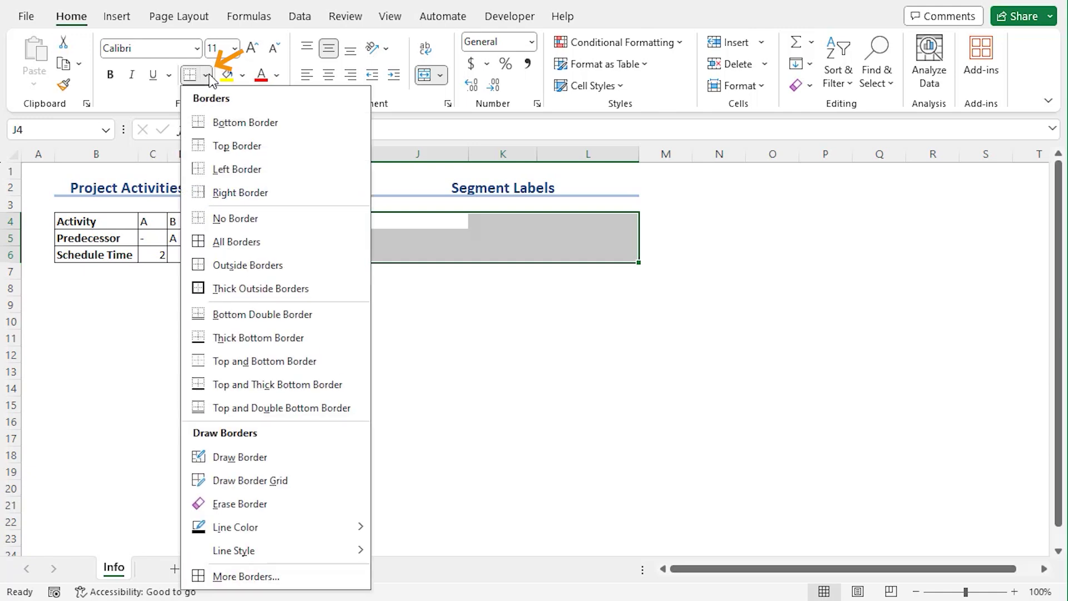
pyautogui.click(222, 241)
pyautogui.click(207, 76)
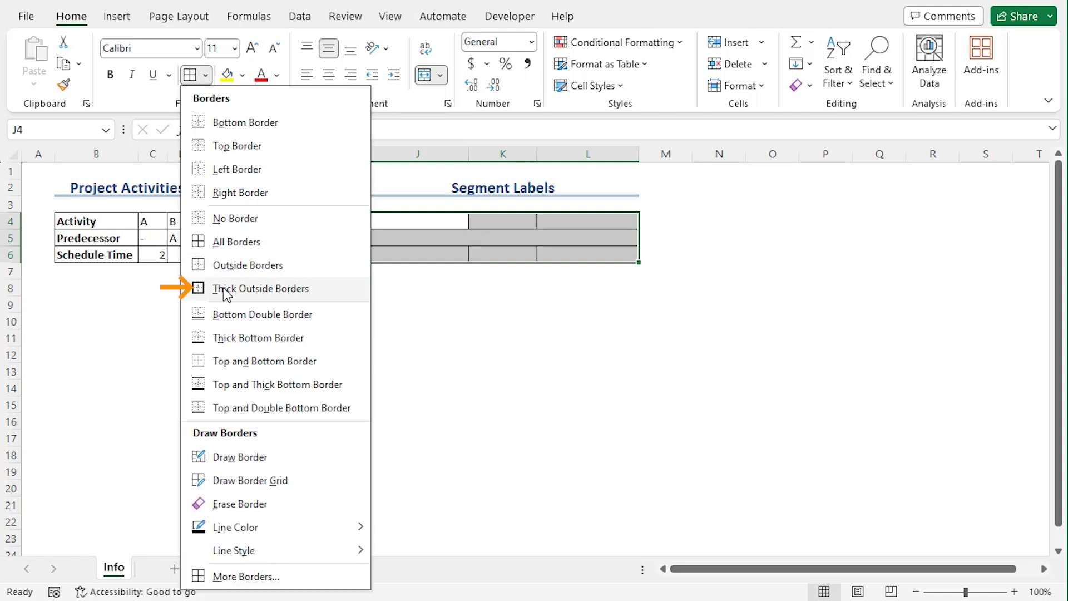
pyautogui.click(226, 289)
pyautogui.click(466, 222)
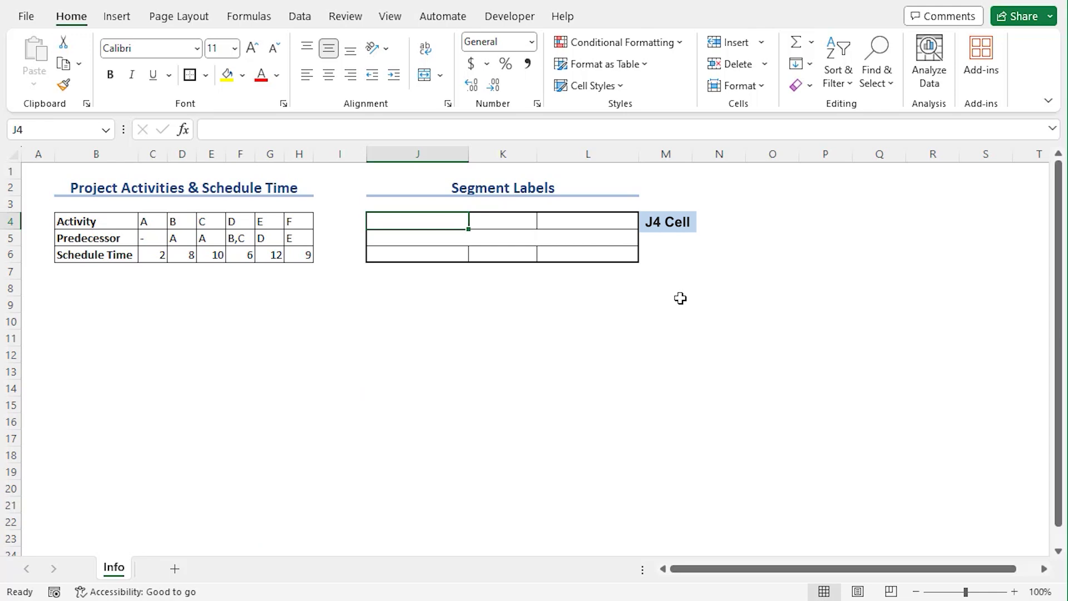
# Label J4:L4 as Early Starting (ES), Duration (D) and Early Finishing (EF)
pyautogui.write('Early Starting (ES')
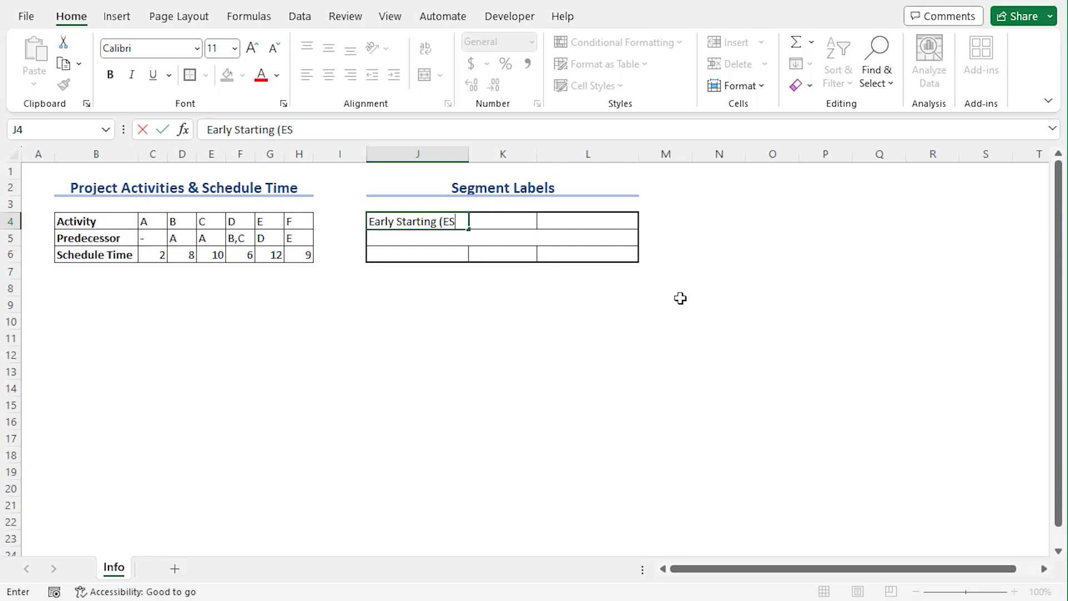
pyautogui.press('Tab')
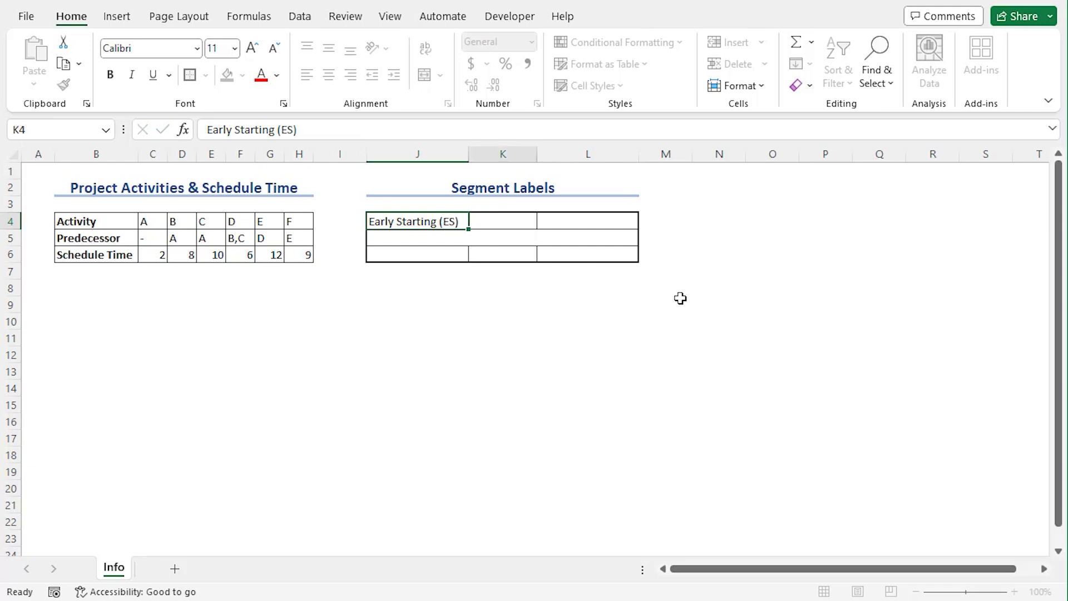
pyautogui.write('Duration')
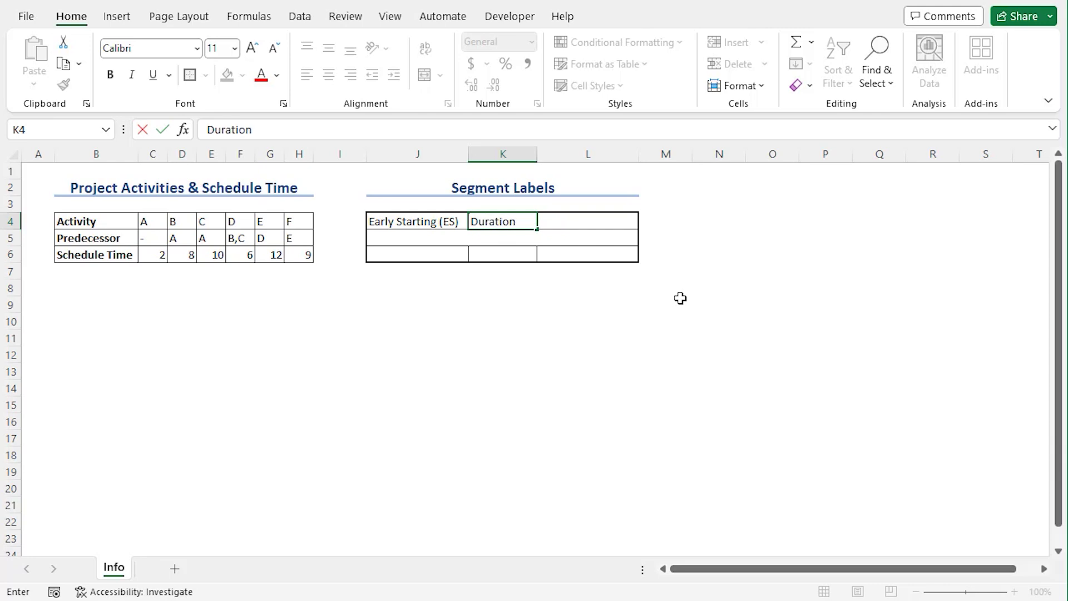
pyautogui.write(' (D)')
pyautogui.press('Tab')
pyautogui.write('Earl')
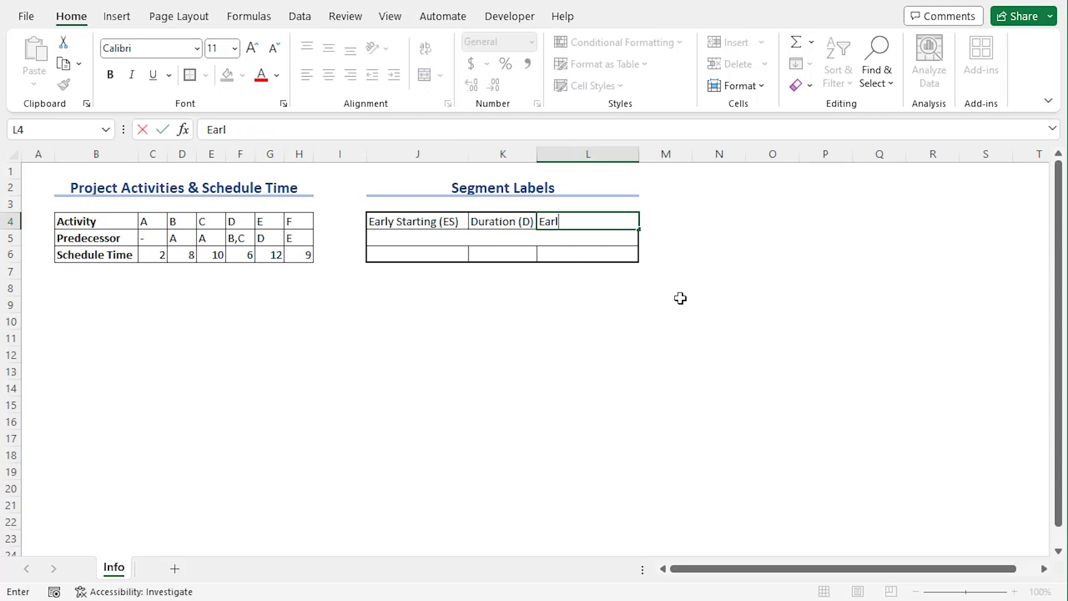
pyautogui.write('y Finishing (')
pyautogui.press('Return')
# Merge J5:L5 as 'Activity Name' and label row 6 Late Starting (LS), Float (F), Late Finishing (LF)
pyautogui.hotkey('shift', 'Right')
pyautogui.hotkey('shift', 'Right')
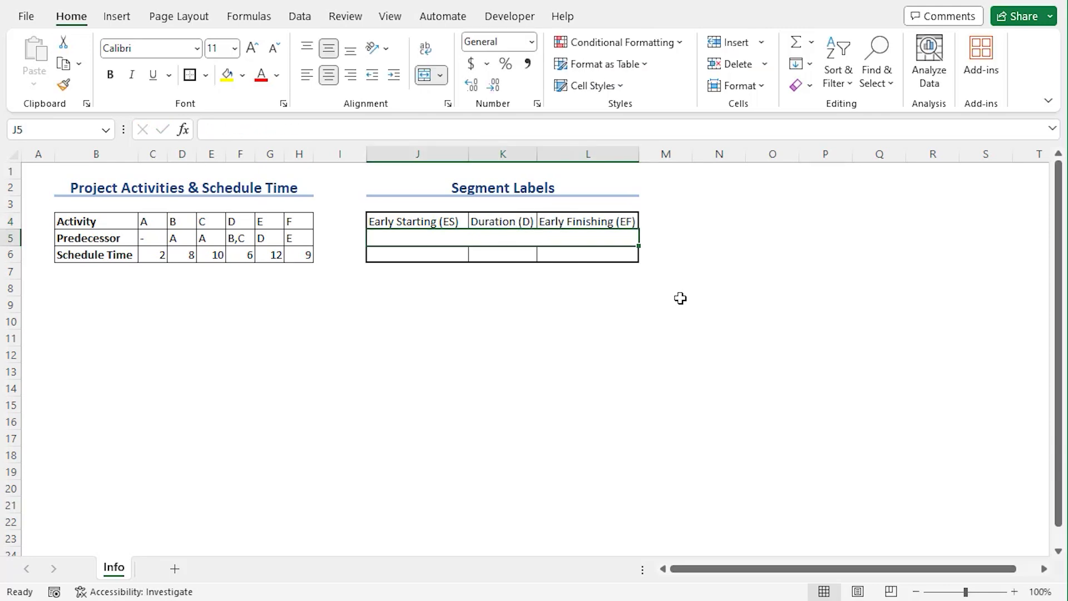
pyautogui.hotkey('alt', 'h')
pyautogui.write('mcActivity Name')
pyautogui.press('Return')
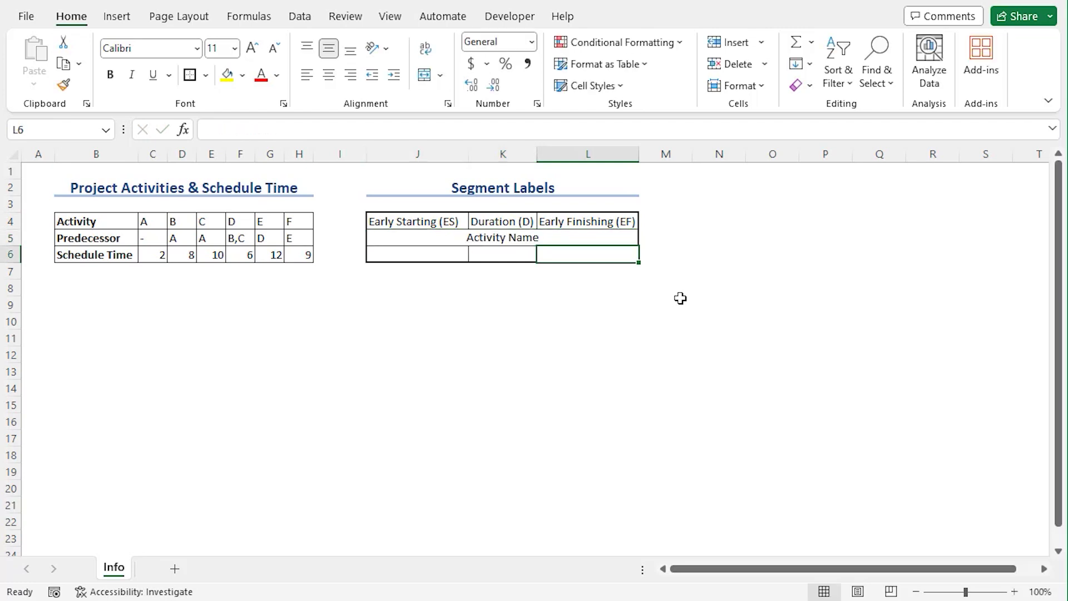
pyautogui.press('Left')
pyautogui.press('Left')
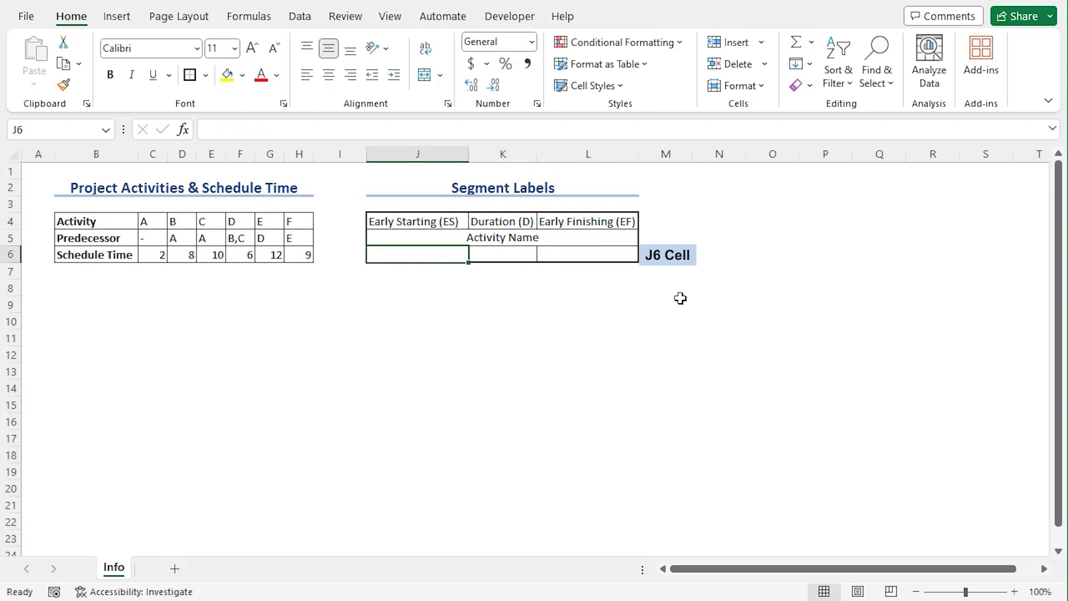
pyautogui.write('Late Starting')
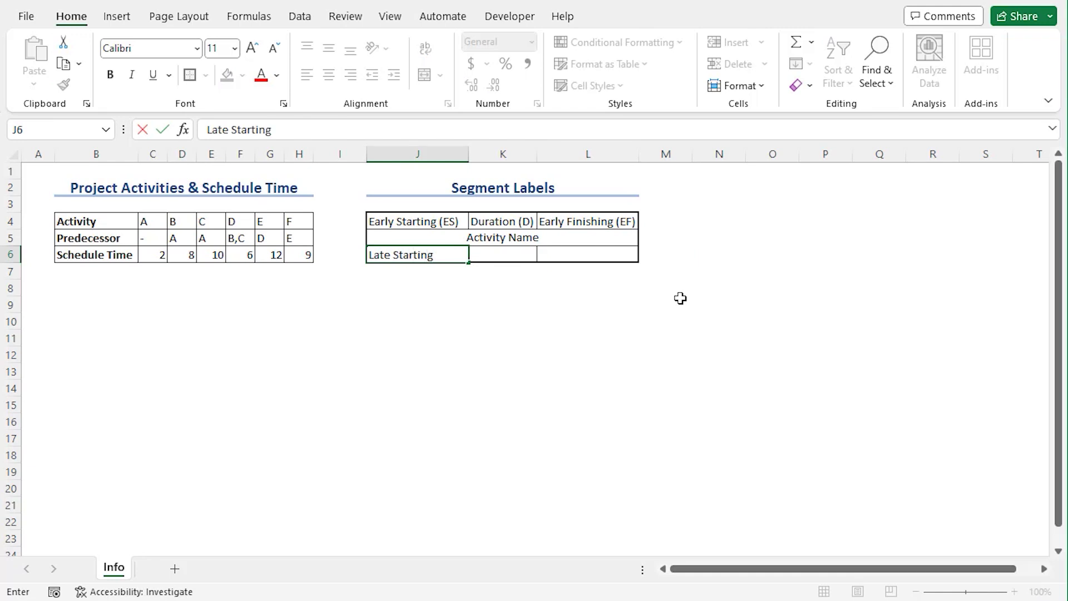
pyautogui.write(' (LS)')
pyautogui.press('Tab')
pyautogui.write('FL')
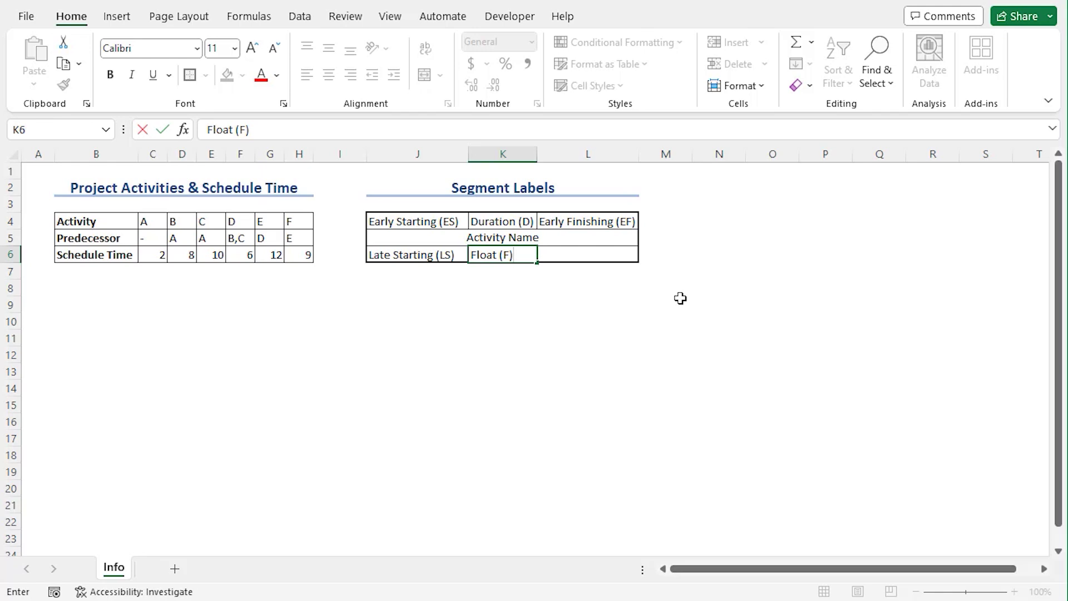
pyautogui.press('Tab')
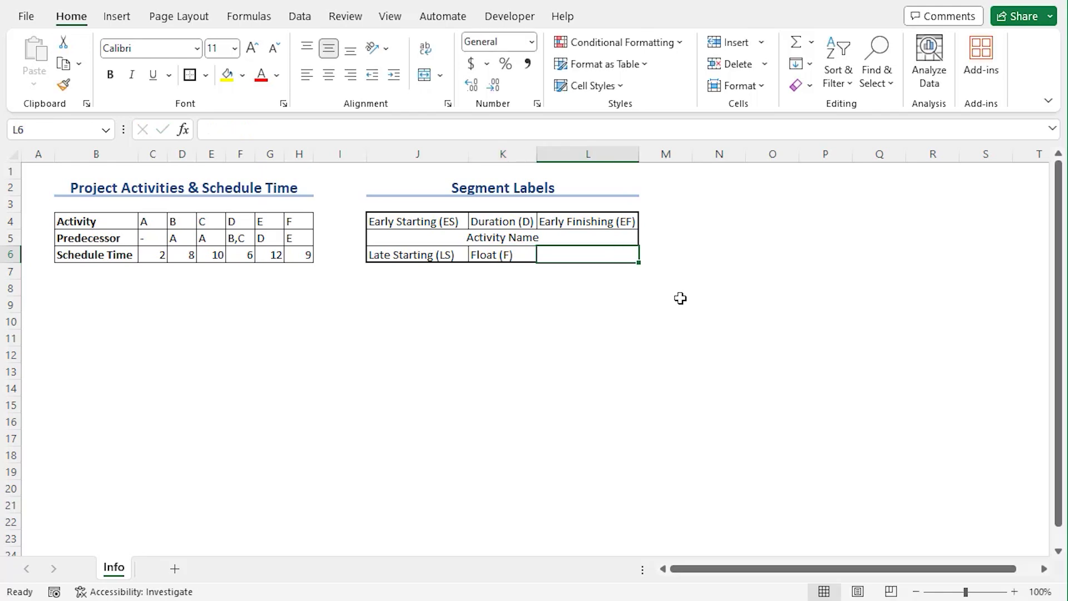
pyautogui.write('Late Finishing (LF')
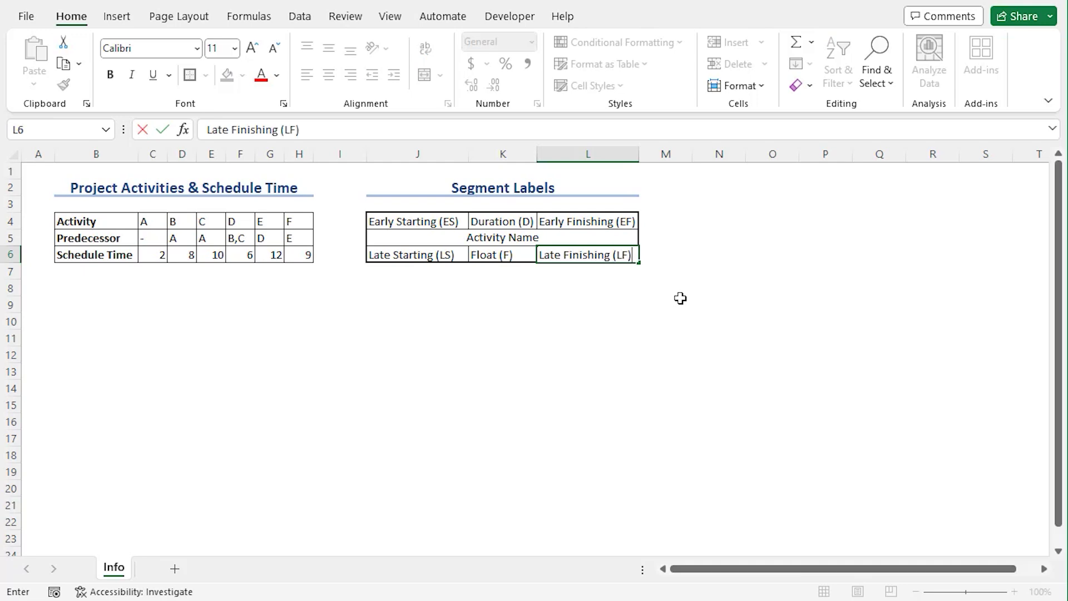
pyautogui.press('Return')
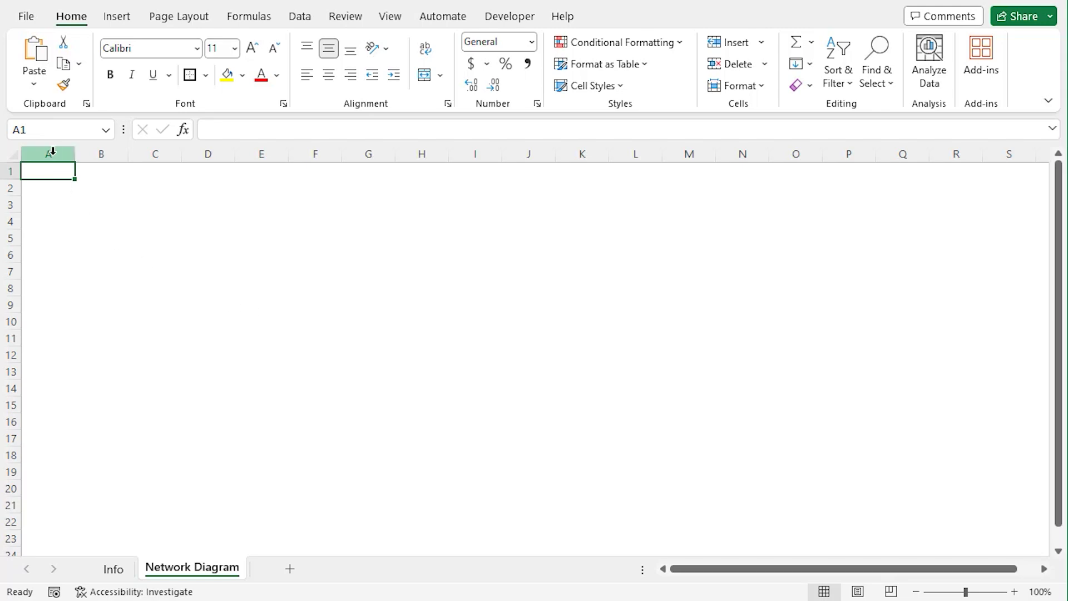
# Set the width of columns A through I to 3
pyautogui.moveTo(49, 154); pyautogui.dragTo(480, 150)
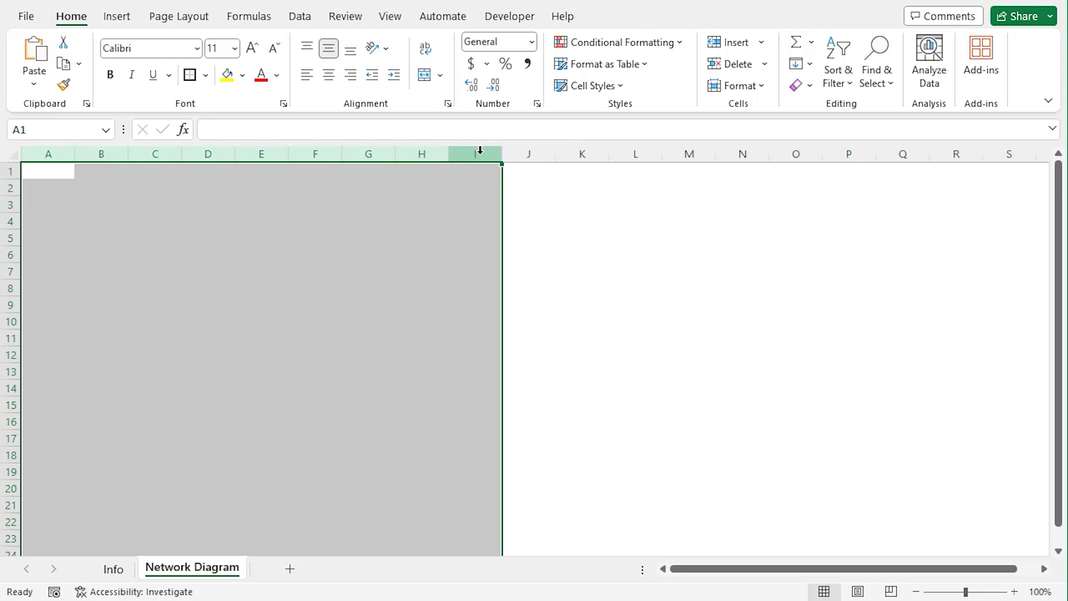
pyautogui.rightClick(481, 151)
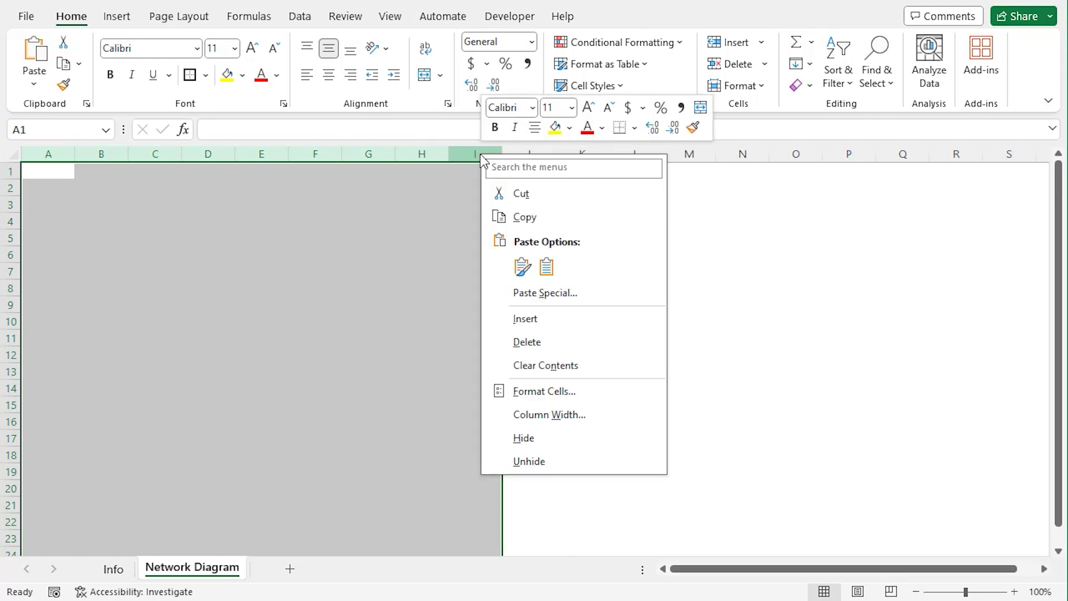
pyautogui.click(590, 424)
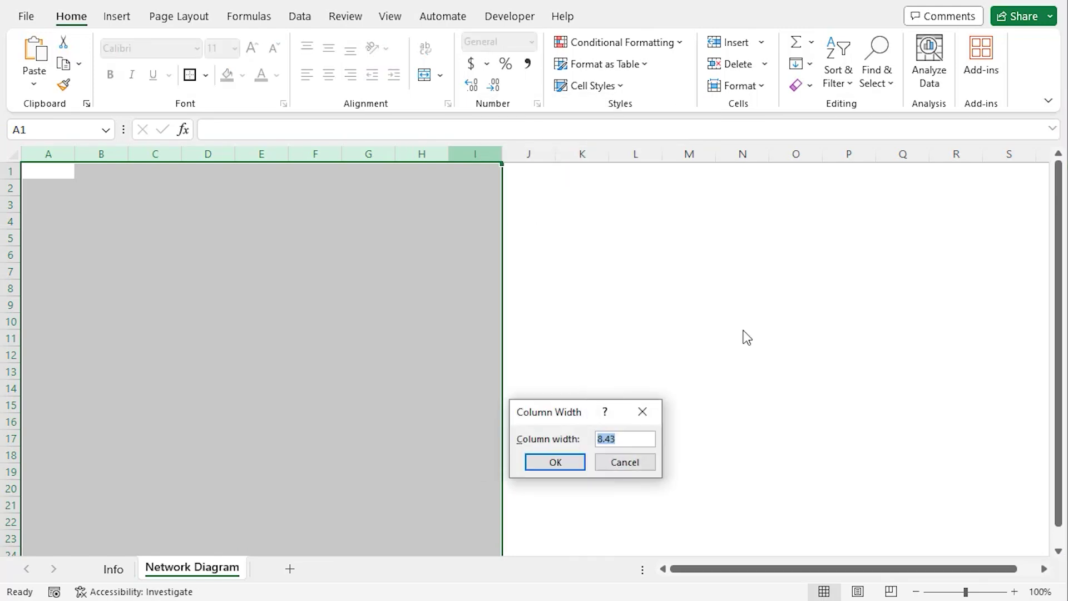
pyautogui.click(556, 462)
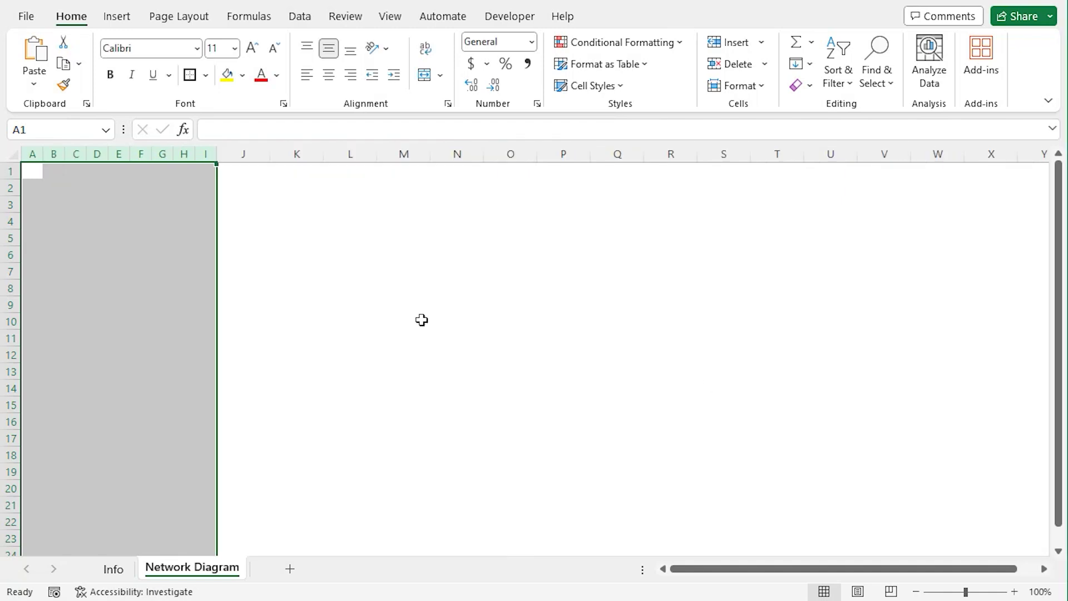
pyautogui.moveTo(30, 188); pyautogui.dragTo(211, 187)
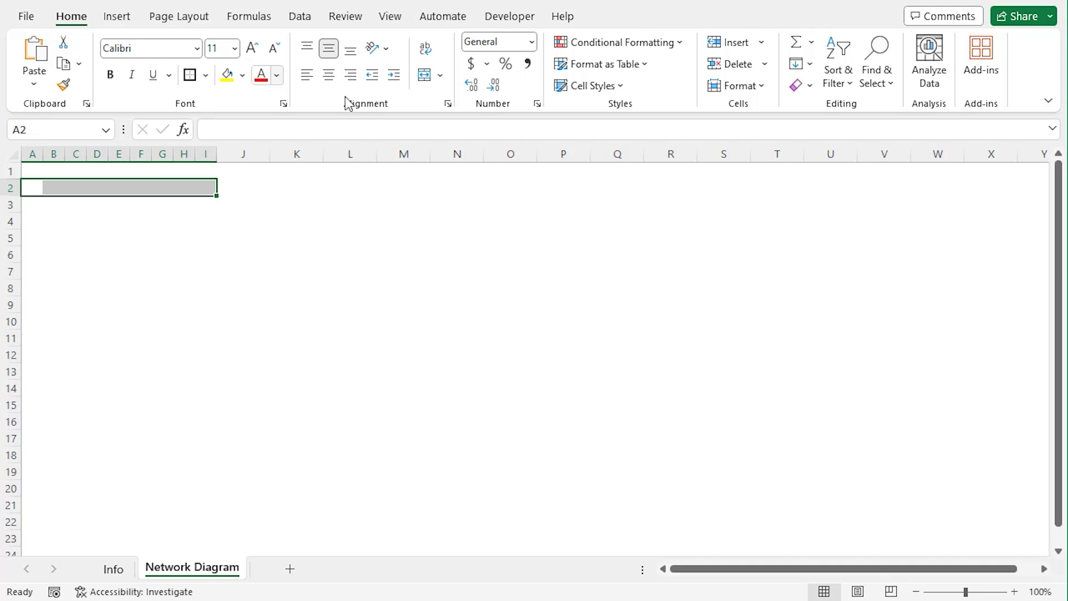
# Type 'Project Activities' into the merged, centred A2:I2 heading cell
pyautogui.click(425, 74)
pyautogui.write('Proje')
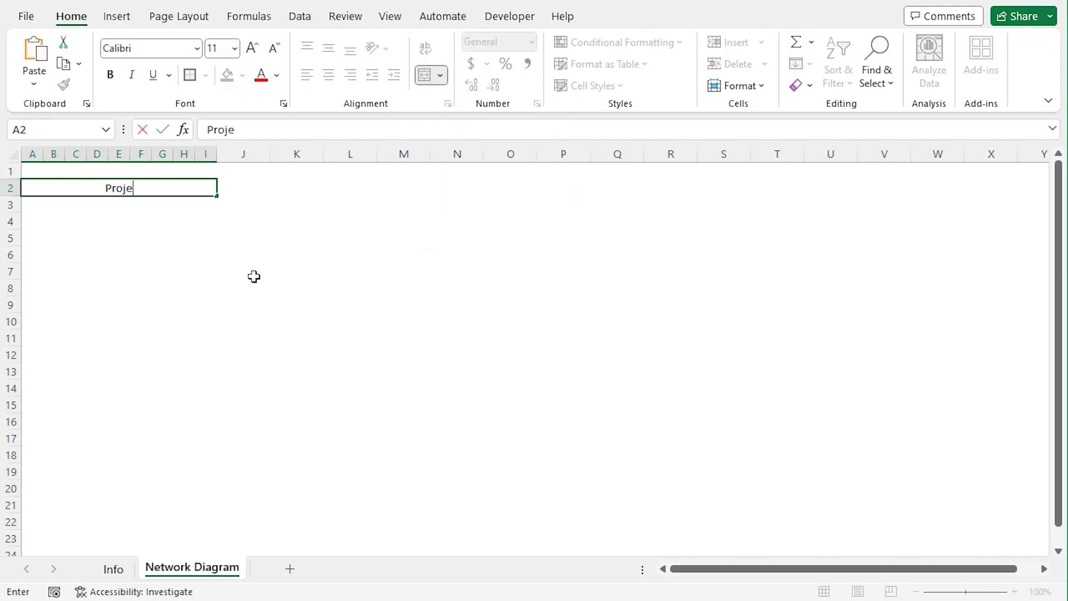
pyautogui.write('ct Activities')
pyautogui.press('Return')
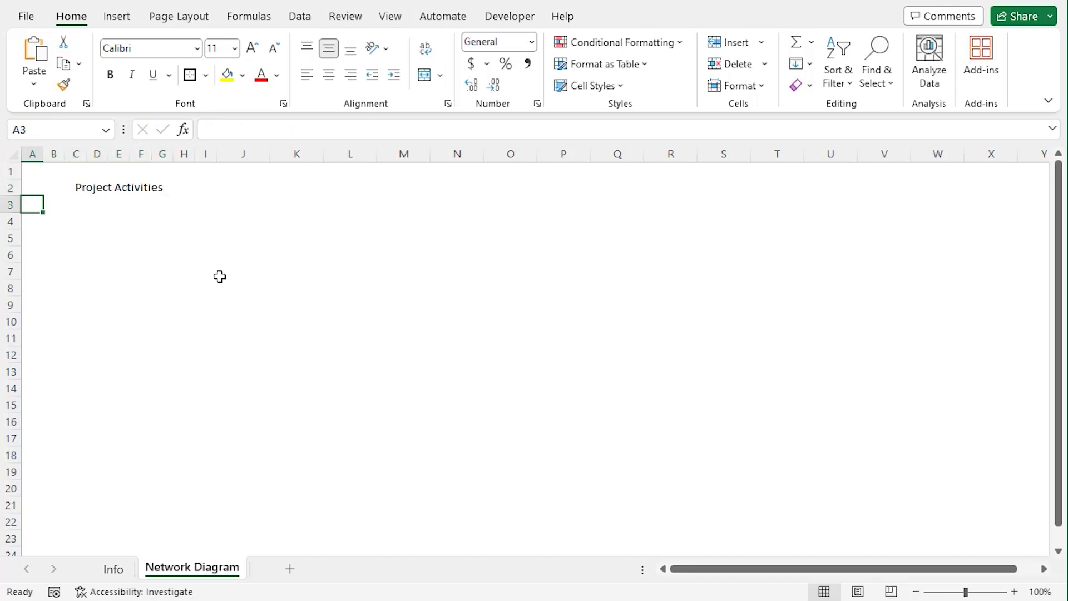
pyautogui.moveTo(52, 218); pyautogui.dragTo(94, 254)
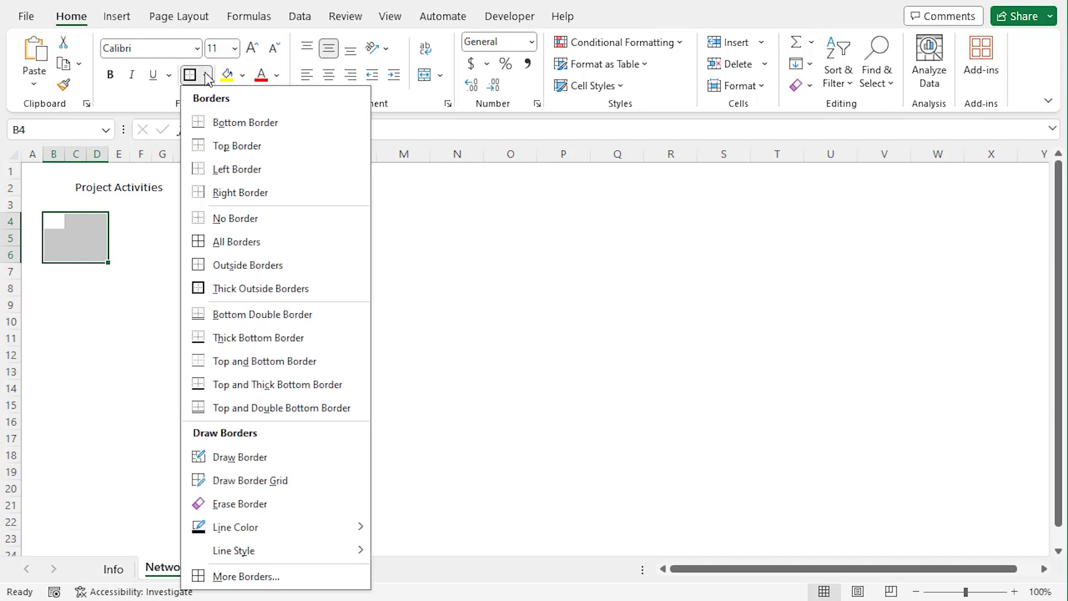
# Give B4:D6 borders on every cell plus a thick outside outline
pyautogui.click(236, 241)
pyautogui.click(207, 77)
pyautogui.click(233, 292)
# Merge the box's middle row B5:D5 into one centred cell
pyautogui.click(54, 240)
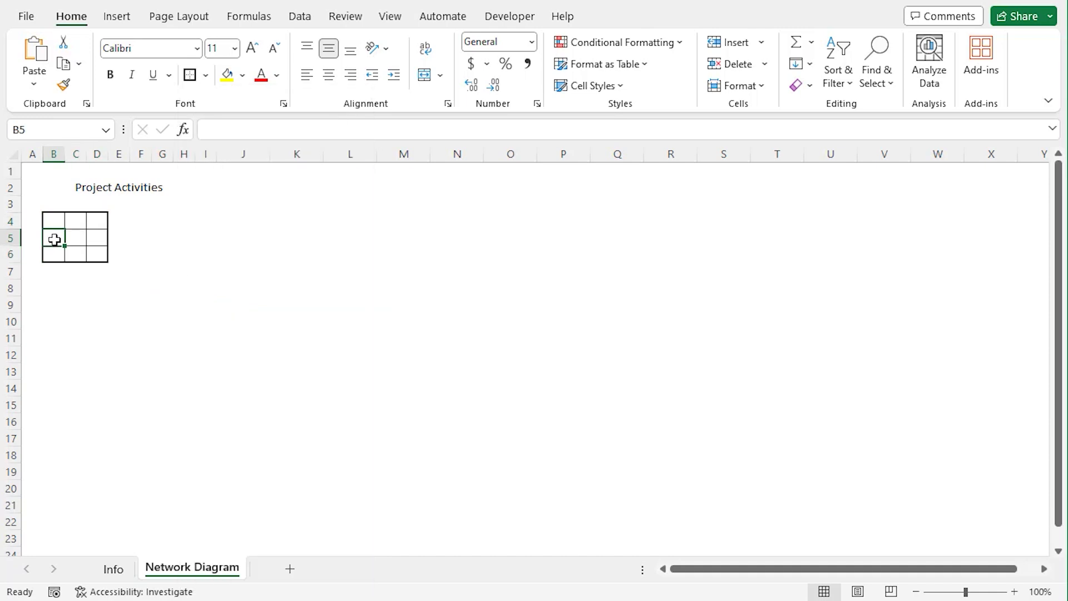
pyautogui.moveTo(55, 239); pyautogui.dragTo(98, 237)
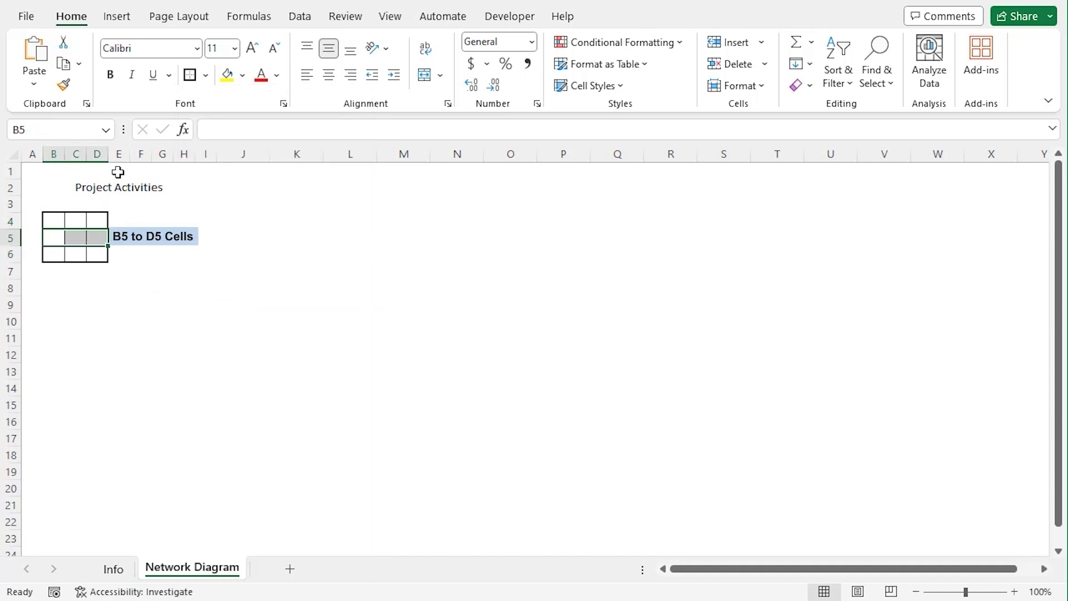
pyautogui.click(425, 75)
pyautogui.click(59, 220)
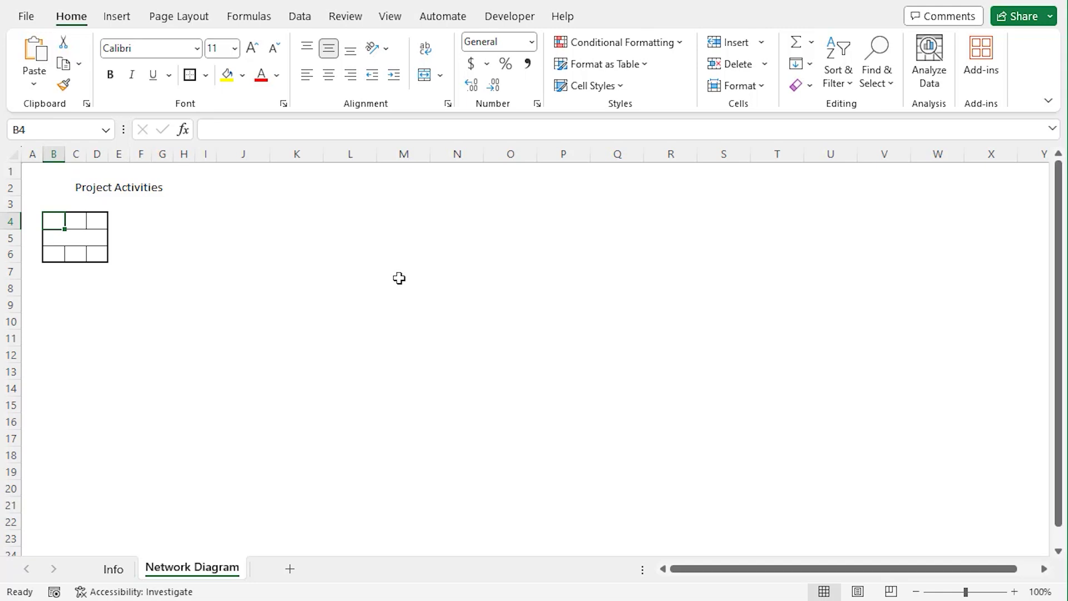
# Label the box's top row ES, D and EF
pyautogui.write('ES')
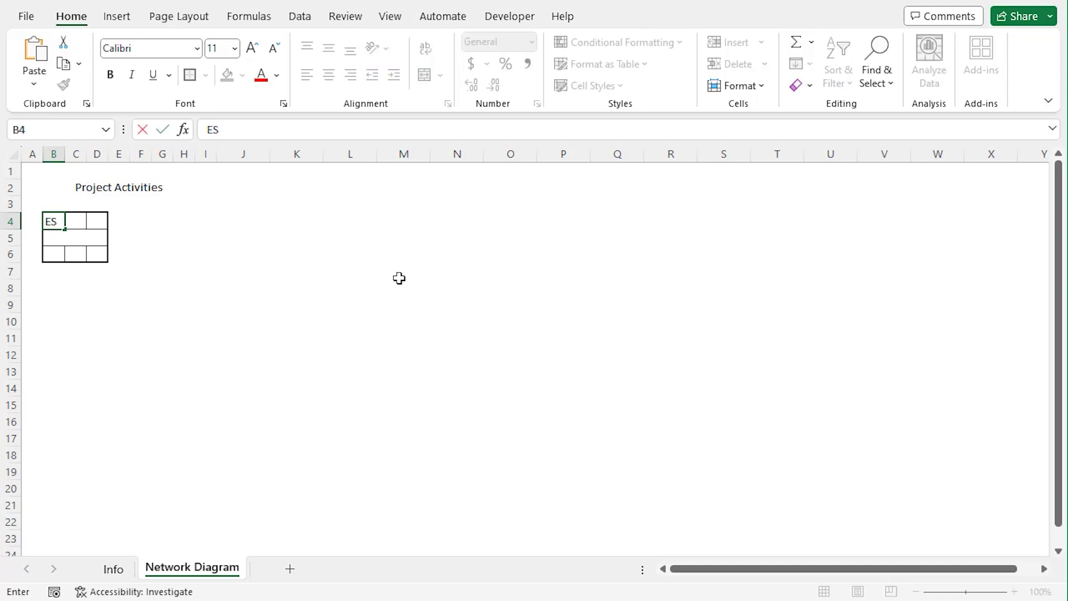
pyautogui.press('Tab')
pyautogui.write('D')
pyautogui.press('Tab')
pyautogui.write('EF')
pyautogui.press('Return')
# Enter A in the middle row and LS, F, LF along the bottom row
pyautogui.write('A')
pyautogui.press('Return')
pyautogui.write('L')
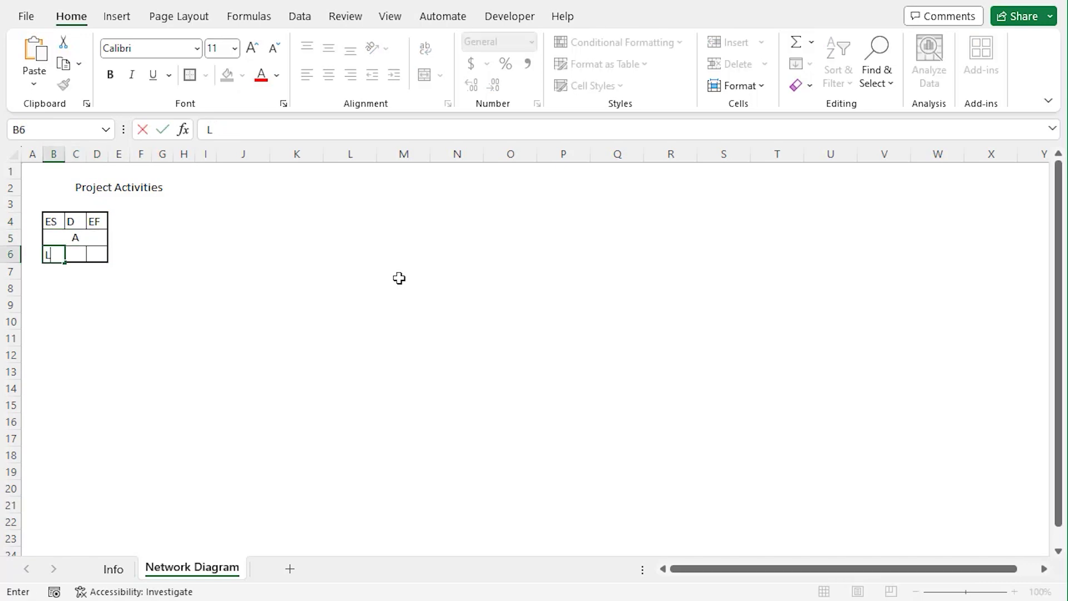
pyautogui.write('S')
pyautogui.press('Tab')
pyautogui.write('F')
pyautogui.press('Tab')
pyautogui.write('L')
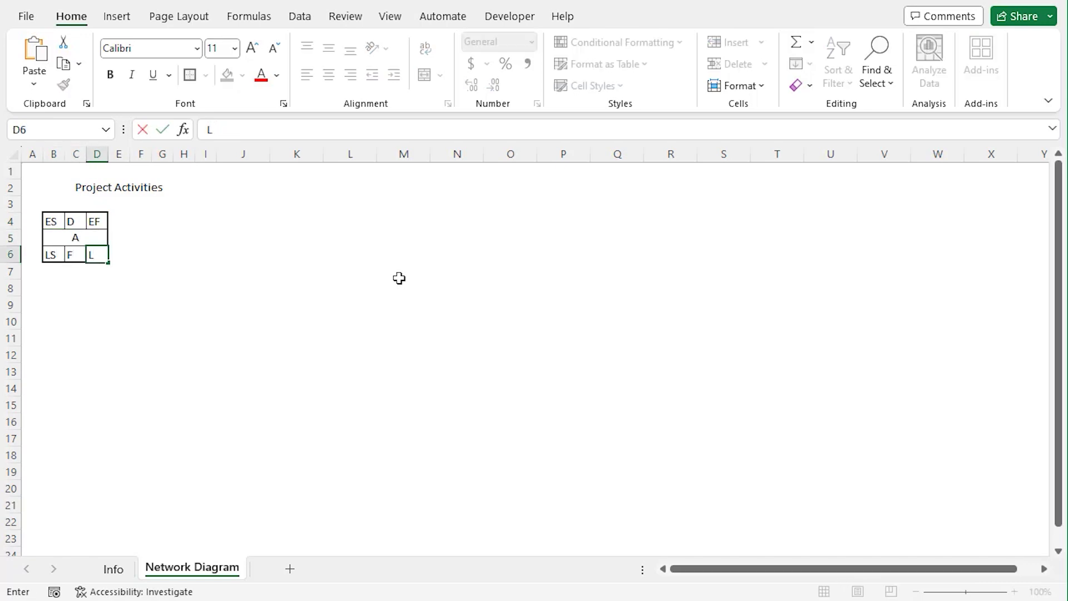
pyautogui.write('F')
pyautogui.press('Tab')
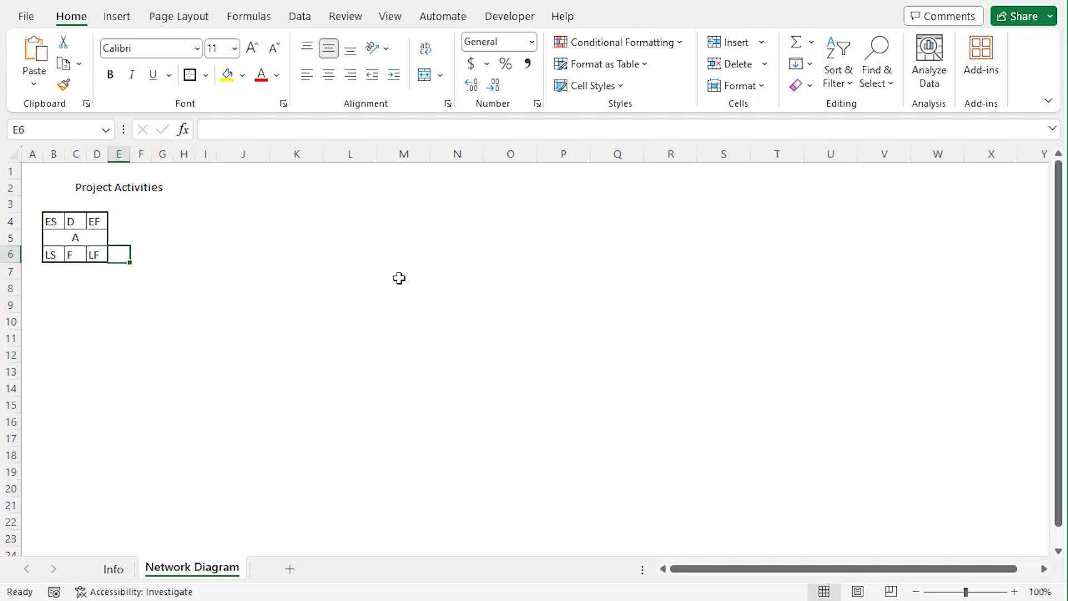
# Copy the B4:D6 activity box to F4:H6
pyautogui.moveTo(53, 220); pyautogui.dragTo(90, 255)
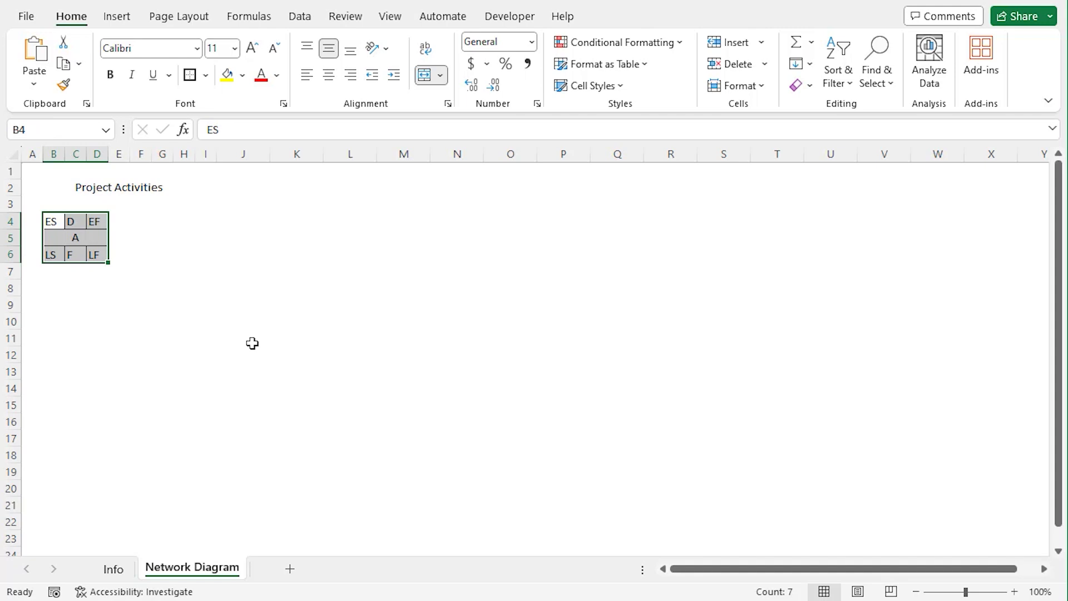
pyautogui.hotkey('ctrl', 'c')
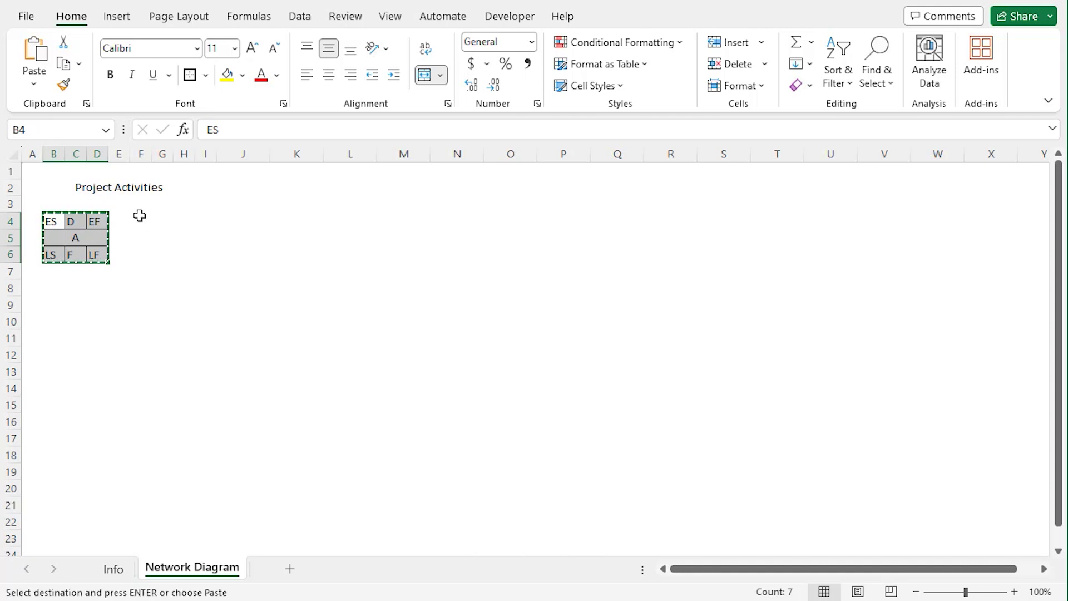
pyautogui.click(139, 215)
pyautogui.hotkey('ctrl', 'v')
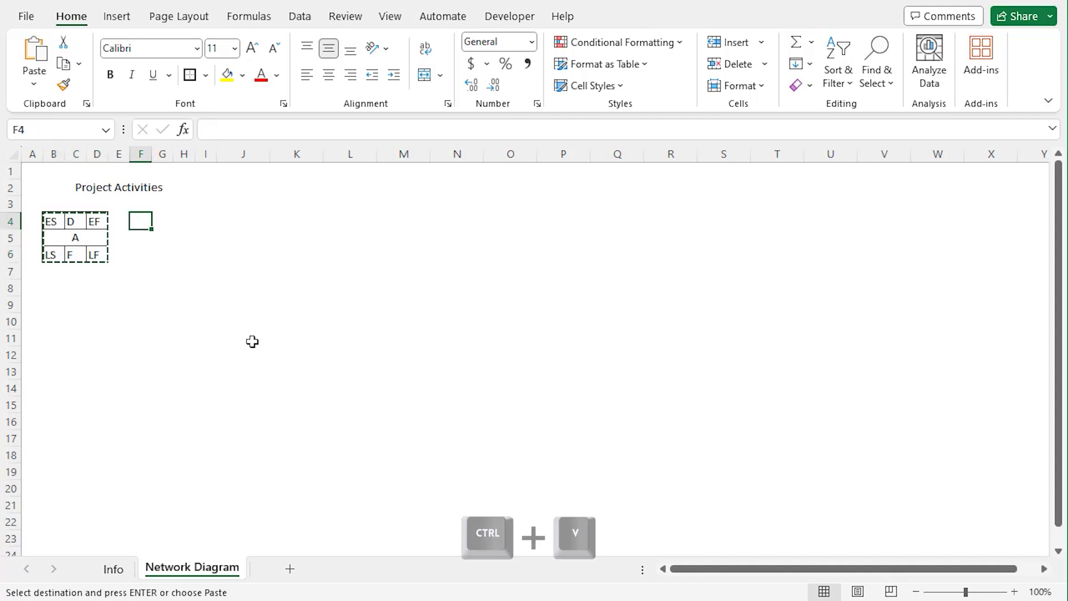
pyautogui.press('Escape')
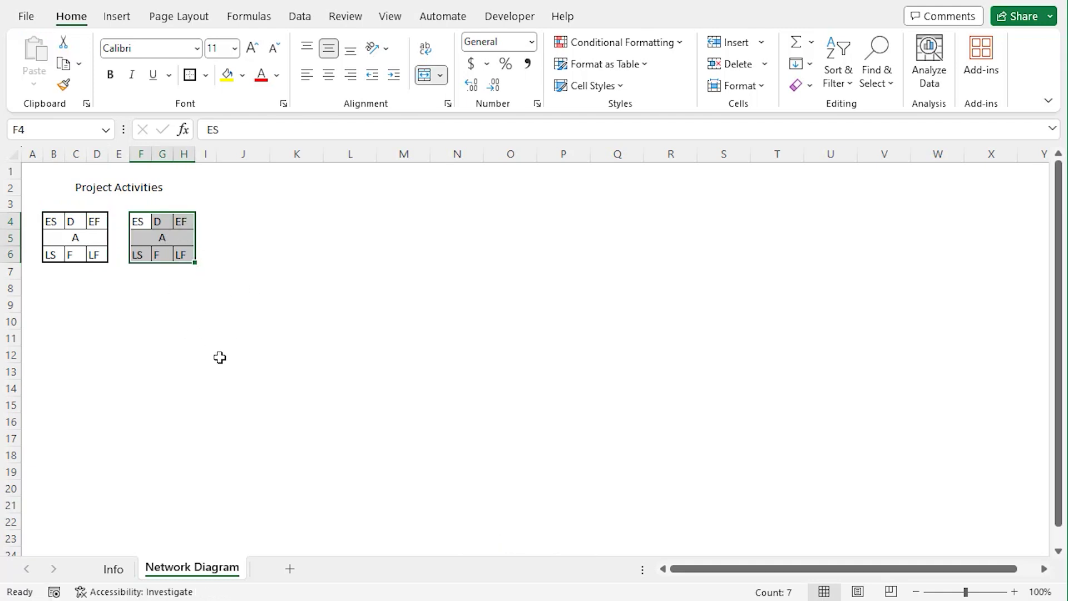
# Fill both boxes down to row 15, making six node boxes
pyautogui.moveTo(50, 218); pyautogui.dragTo(172, 249)
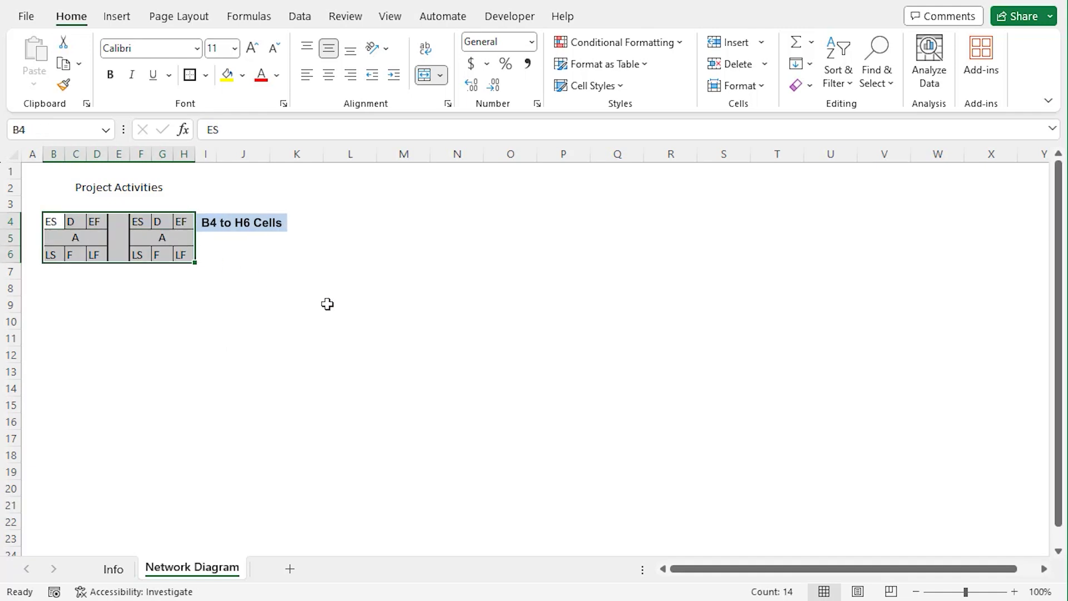
pyautogui.moveTo(152, 221); pyautogui.dragTo(199, 410)
pyautogui.click(365, 368)
# Label the remaining activity boxes B, C, D, E and F in their name cells F5, B9, F9, B13 and F13
pyautogui.click(190, 236)
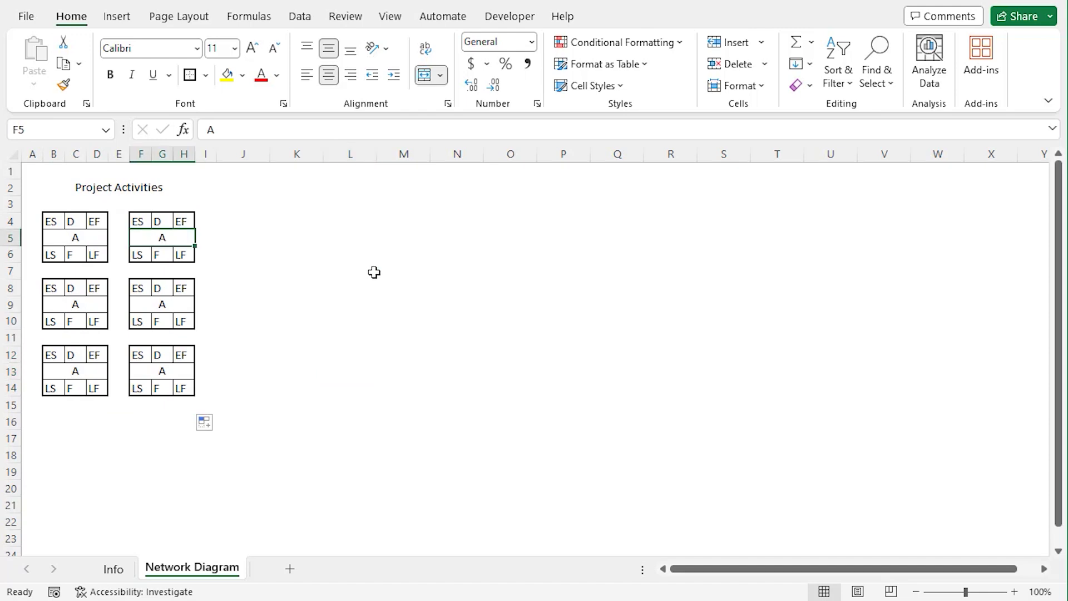
pyautogui.write('B')
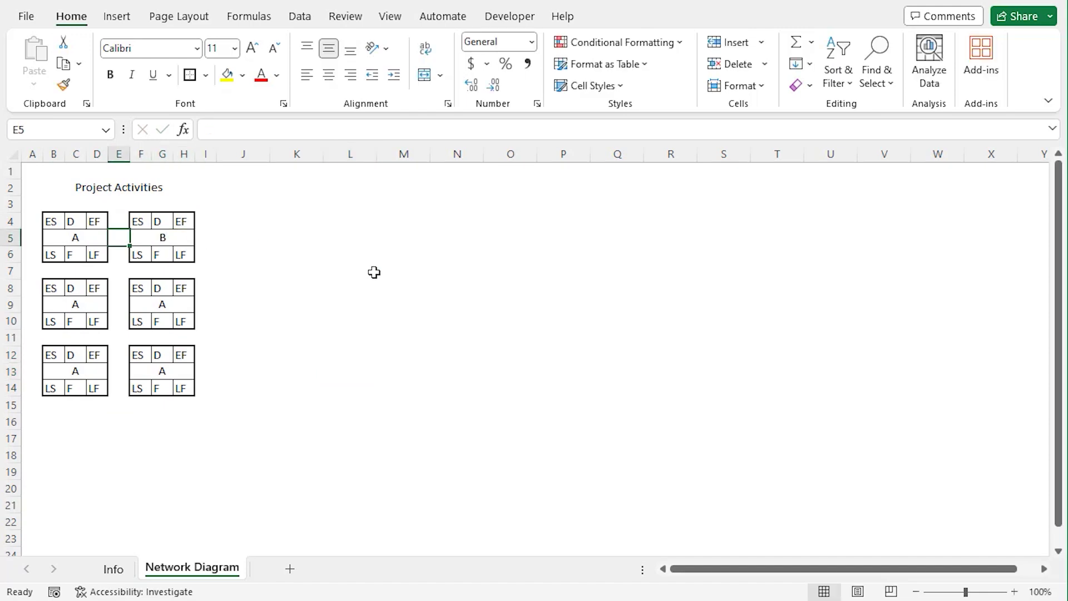
pyautogui.press('Down')
pyautogui.press('Down')
pyautogui.press('Down')
pyautogui.press('Down')
pyautogui.press('Left')
pyautogui.press('Left')
pyautogui.write('C')
pyautogui.click(175, 302)
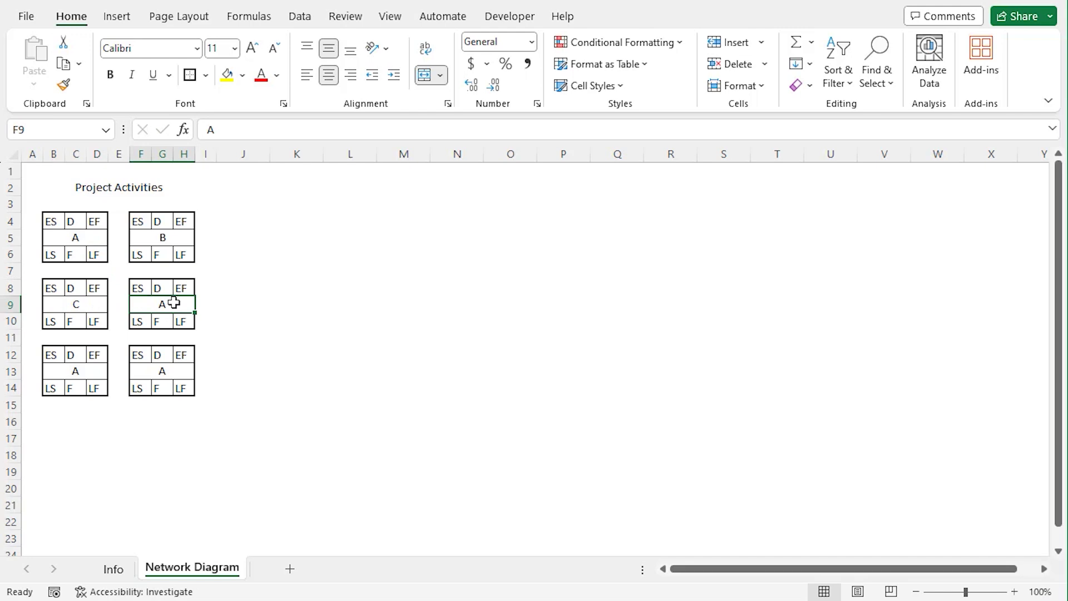
pyautogui.write('D')
pyautogui.click(75, 372)
pyautogui.write('E')
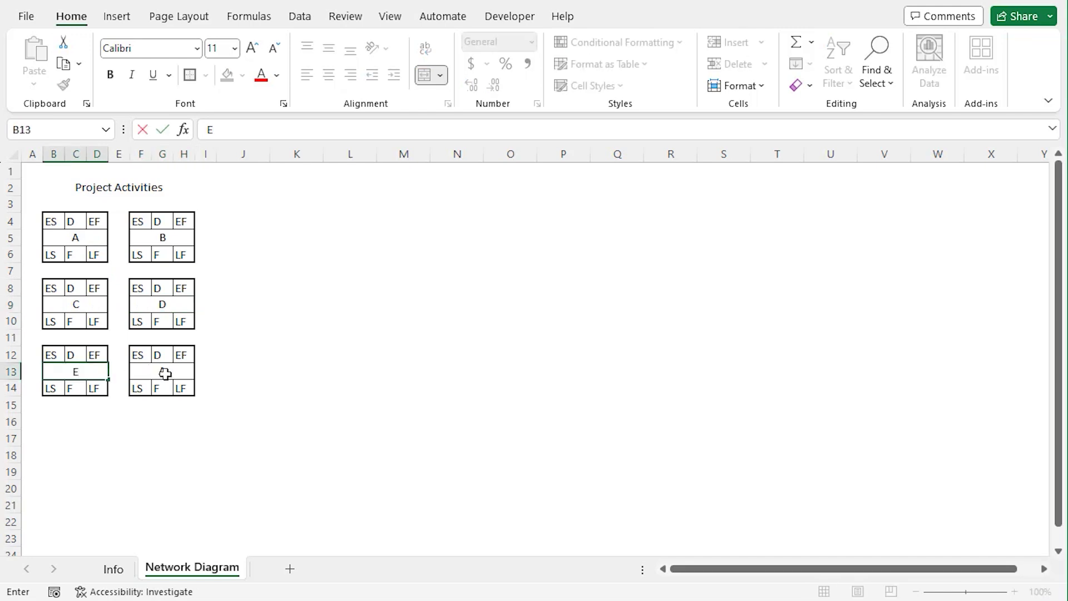
pyautogui.click(166, 373)
pyautogui.write('F')
pyautogui.click(359, 405)
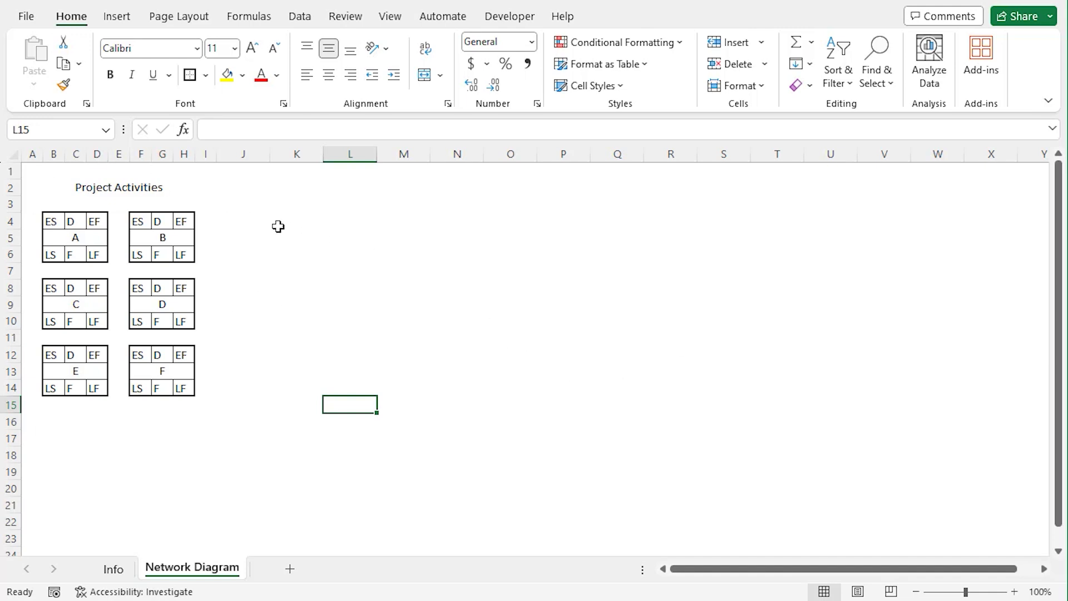
# Freeze panes at J3 so rows 1–2 and columns A–I stay fixed
pyautogui.click(240, 203)
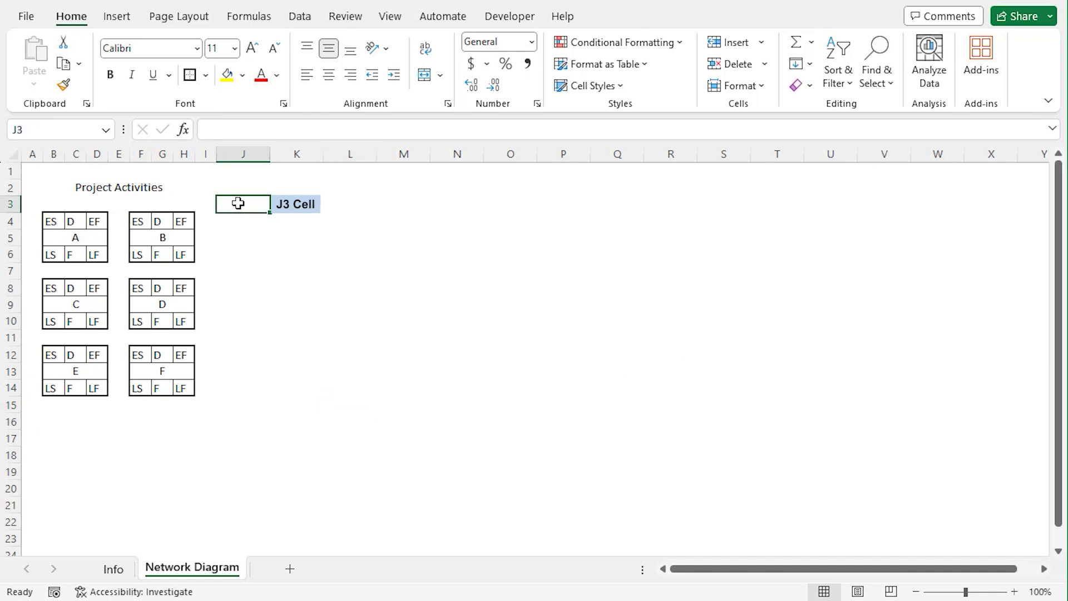
pyautogui.click(392, 16)
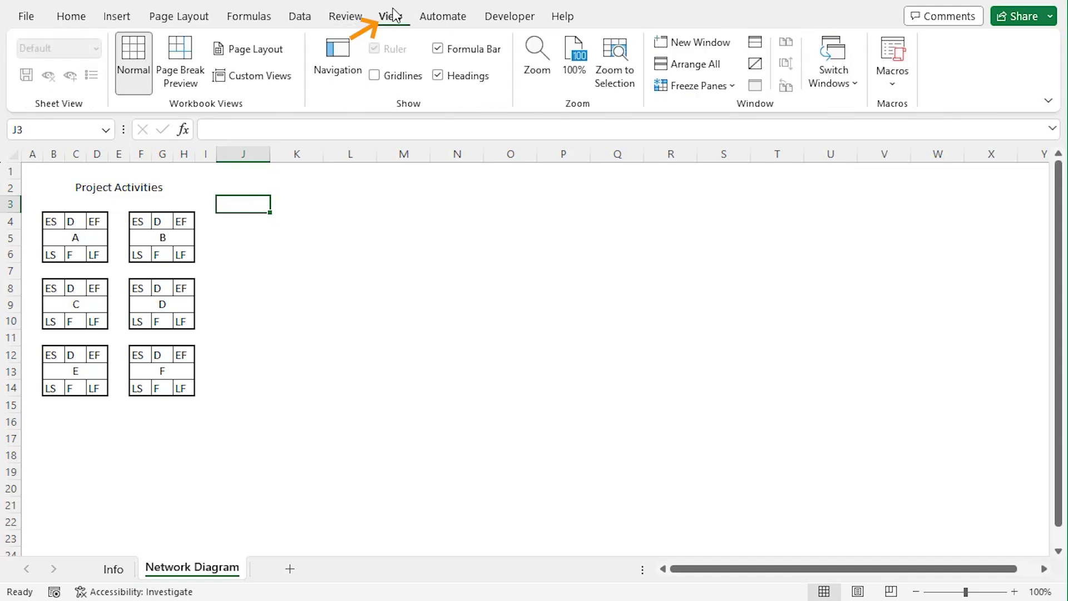
pyautogui.click(719, 88)
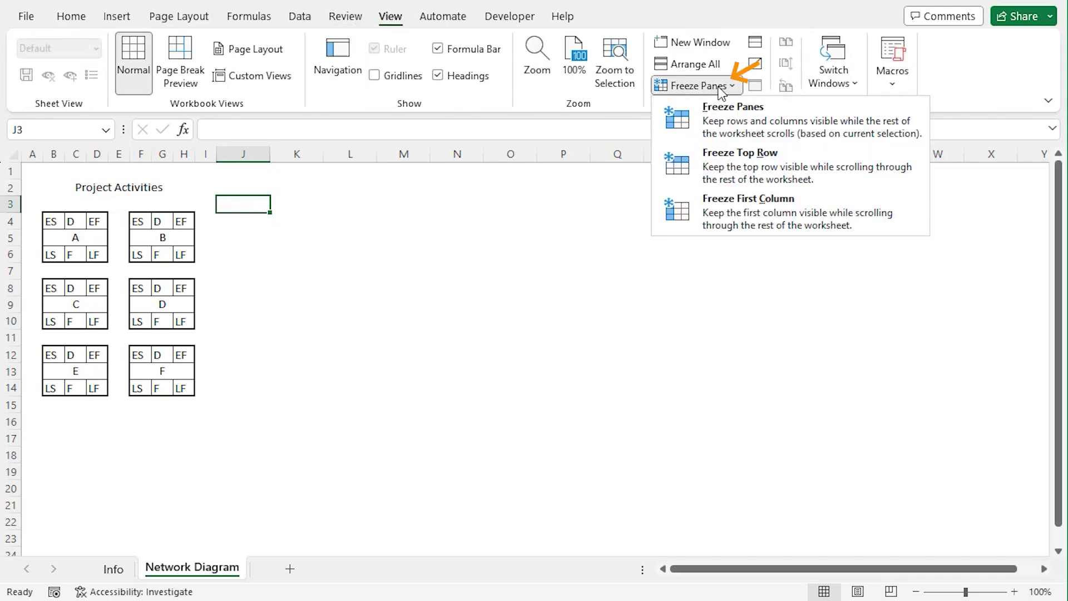
pyautogui.click(733, 132)
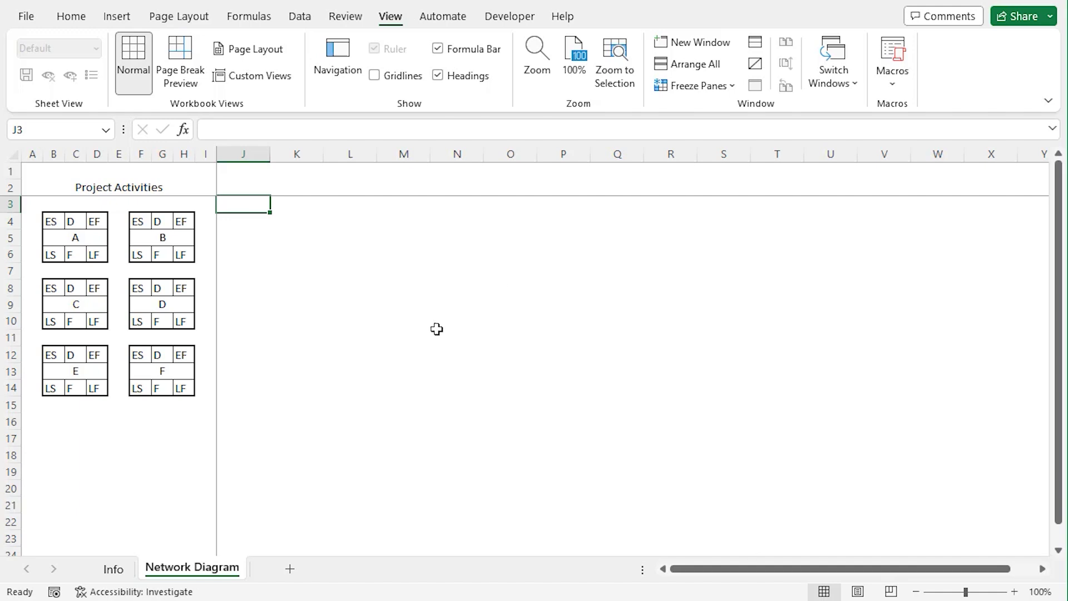
pyautogui.moveTo(754, 572); pyautogui.dragTo(807, 529)
# Copy the Info sheet's B4:H6 activity table and paste it as a linked picture at K17
pyautogui.click(114, 568)
pyautogui.click(70, 223)
pyautogui.moveTo(70, 223); pyautogui.dragTo(301, 257)
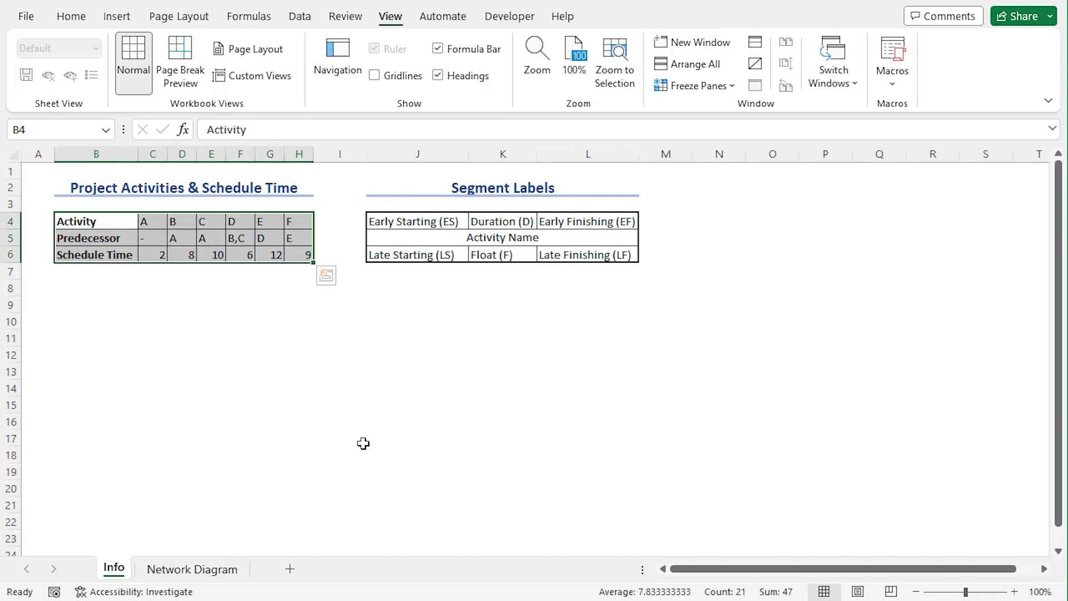
pyautogui.hotkey('ctrl', 'c')
pyautogui.click(168, 576)
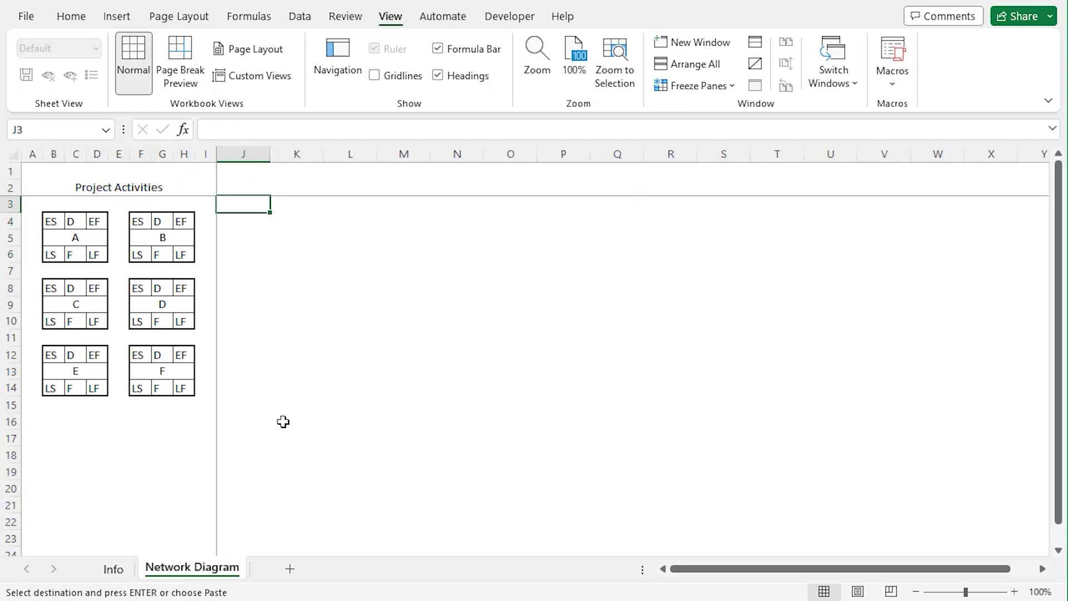
pyautogui.click(282, 439)
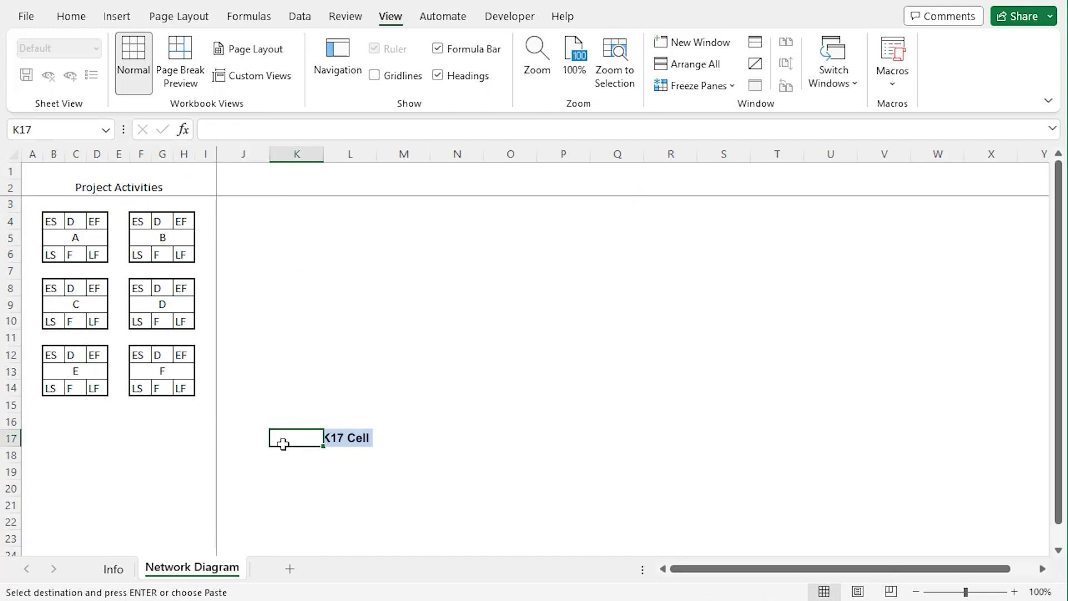
pyautogui.click(67, 23)
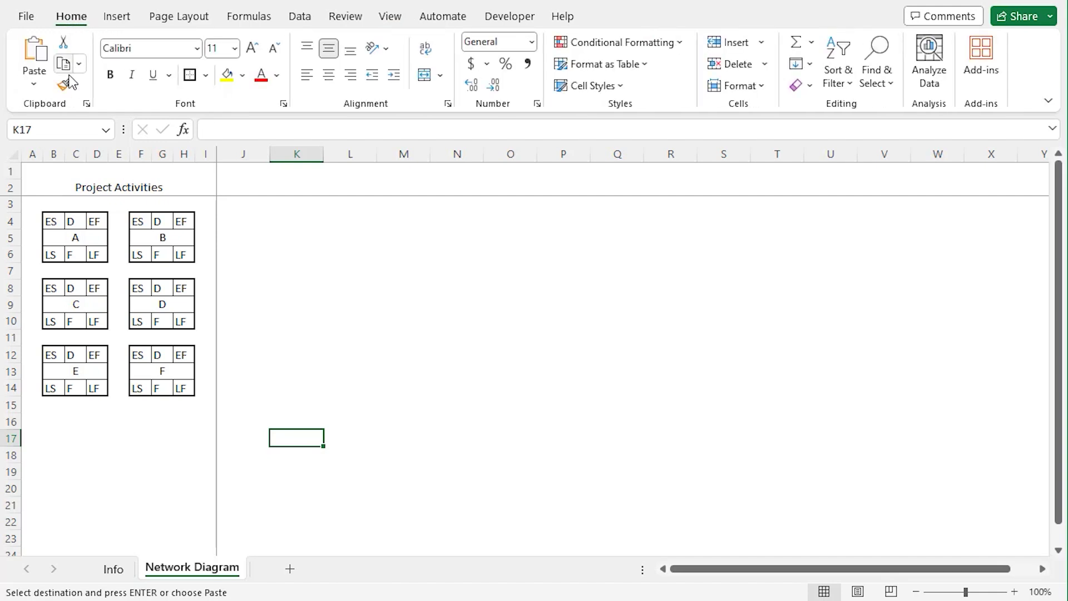
pyautogui.click(34, 83)
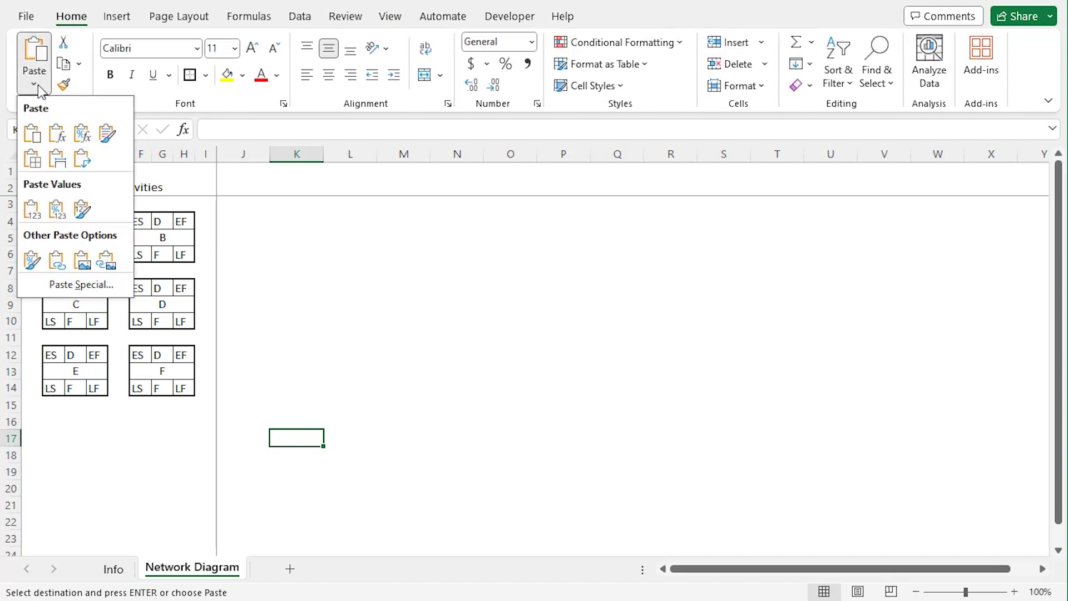
pyautogui.click(106, 262)
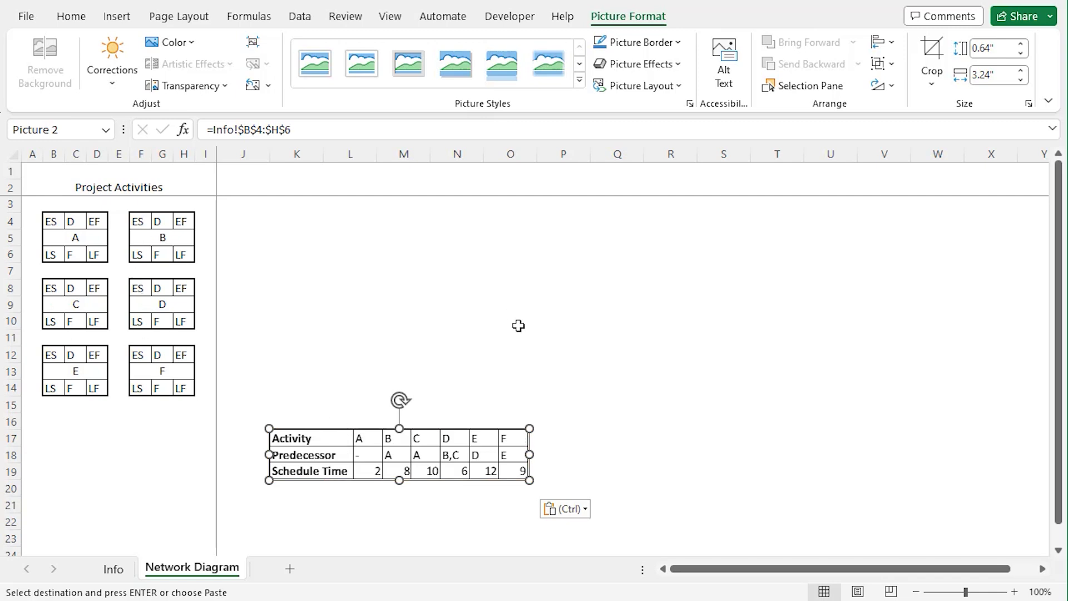
# Paste linked pictures of activity boxes A and B at K8 and M4
pyautogui.moveTo(49, 223); pyautogui.dragTo(92, 253)
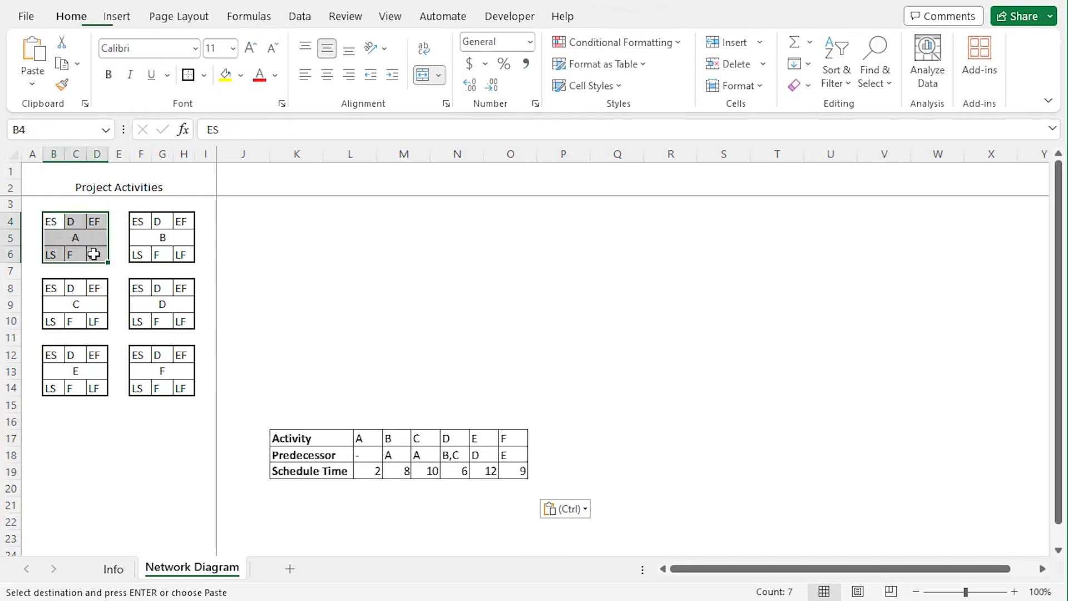
pyautogui.hotkey('ctrl', 'c')
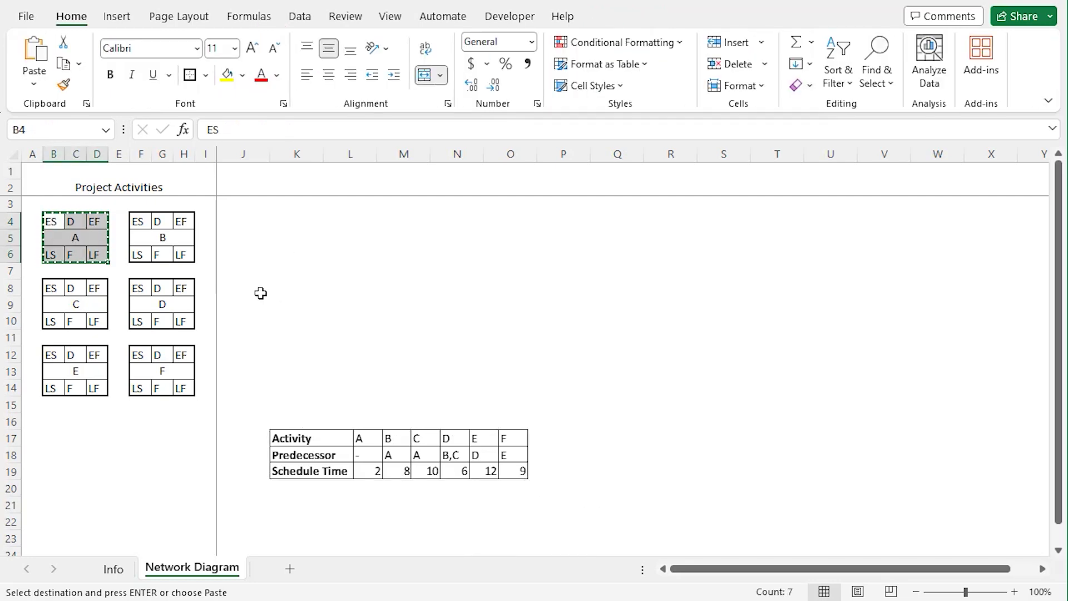
pyautogui.click(273, 287)
pyautogui.click(34, 85)
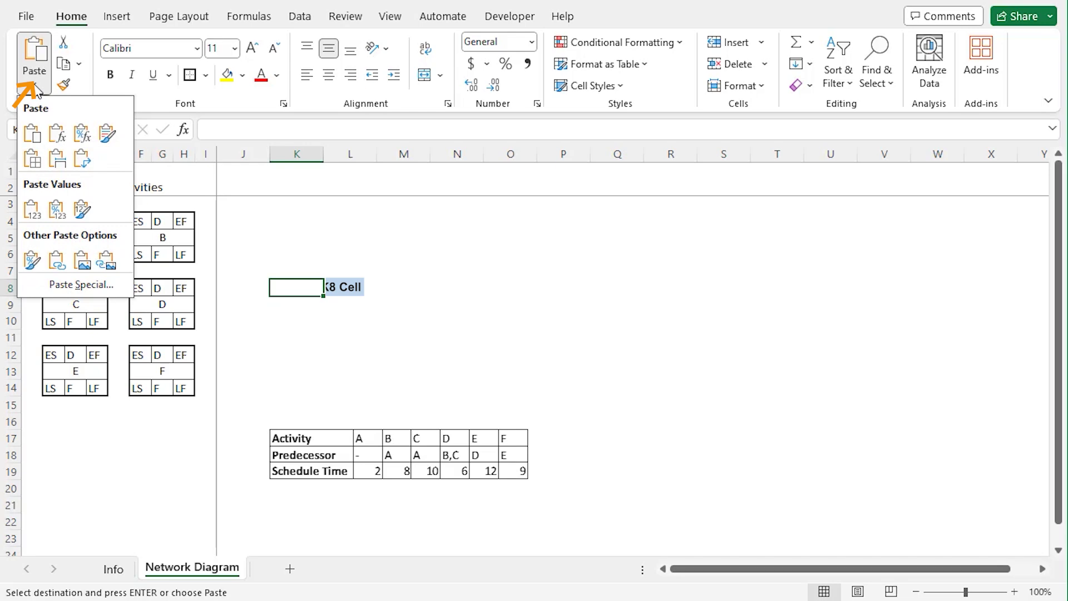
pyautogui.click(108, 259)
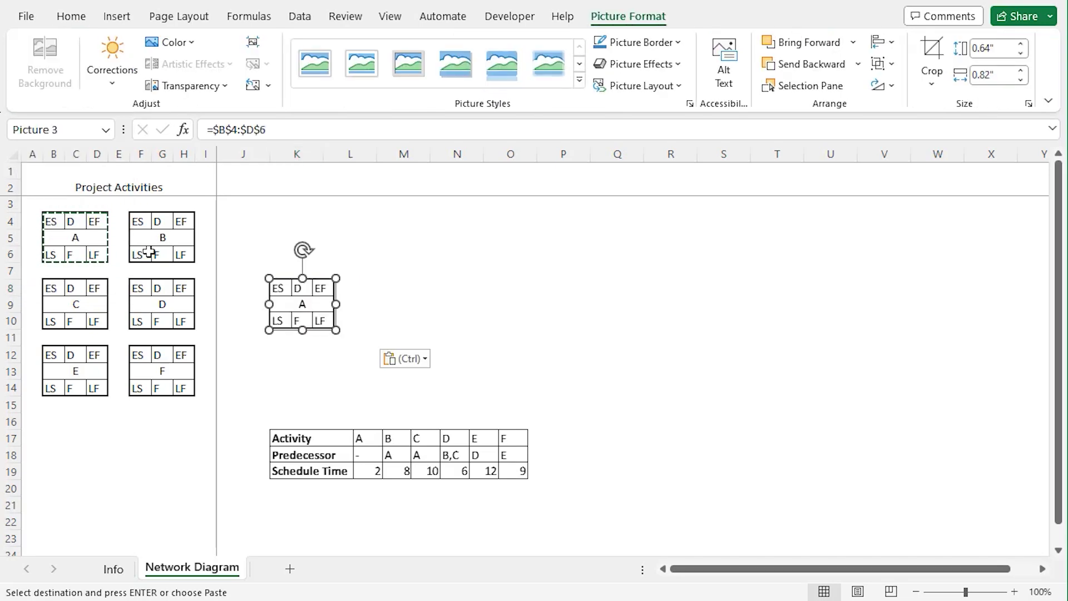
pyautogui.moveTo(137, 221); pyautogui.dragTo(184, 254)
pyautogui.hotkey('ctrl', 'c')
pyautogui.click(404, 220)
pyautogui.click(35, 85)
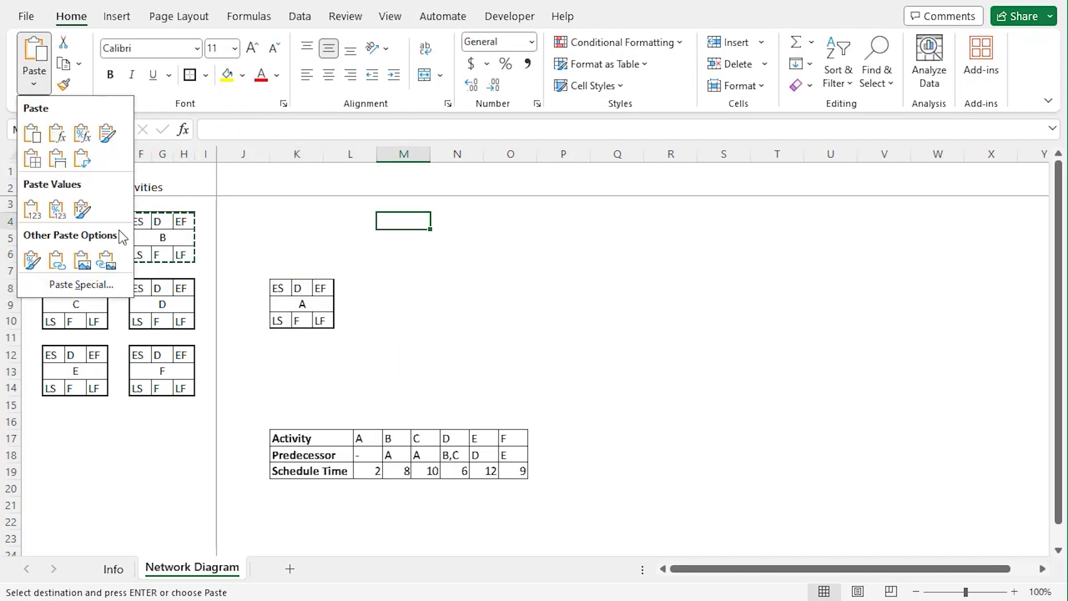
pyautogui.click(105, 259)
# Paste linked pictures of activity boxes C and D at M12 and O8
pyautogui.moveTo(51, 288); pyautogui.dragTo(100, 321)
pyautogui.hotkey('ctrl', 'c')
pyautogui.click(403, 354)
pyautogui.click(35, 85)
pyautogui.click(106, 259)
pyautogui.moveTo(137, 288); pyautogui.dragTo(174, 319)
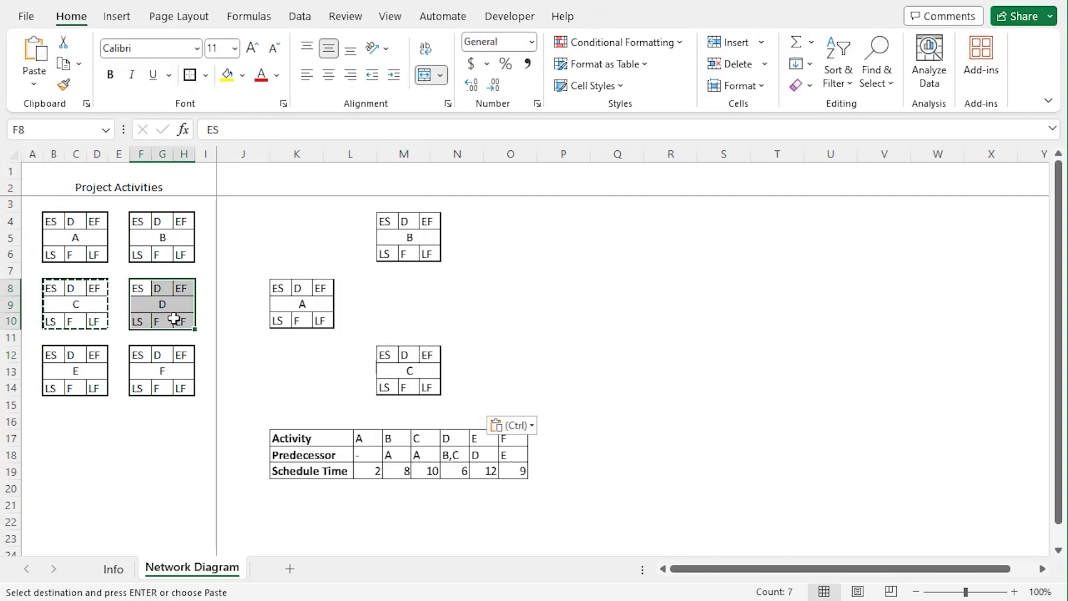
pyautogui.hotkey('ctrl', 'c')
pyautogui.click(510, 287)
pyautogui.click(35, 85)
pyautogui.click(106, 260)
# Paste a linked picture of box E at Q8, then select box F
pyautogui.moveTo(50, 355); pyautogui.dragTo(101, 388)
pyautogui.hotkey('ctrl', 'c')
pyautogui.click(617, 288)
pyautogui.click(35, 85)
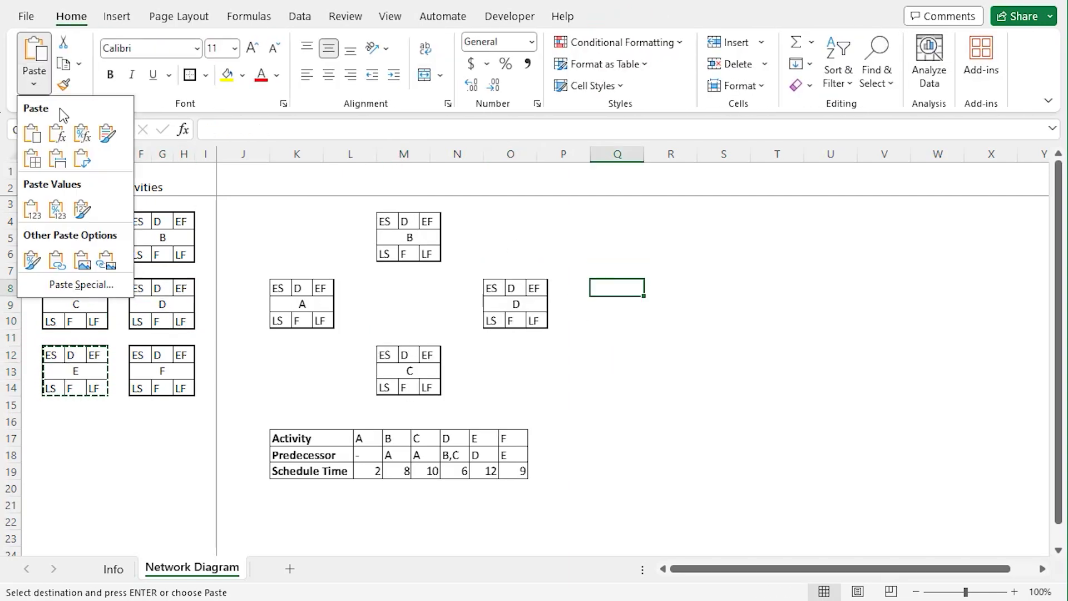
pyautogui.click(106, 259)
pyautogui.moveTo(137, 355); pyautogui.dragTo(183, 388)
# Paste box F as a linked picture at S8 and clear the copy marquee
pyautogui.hotkey('ctrl', 'c')
pyautogui.click(724, 287)
pyautogui.click(35, 85)
pyautogui.click(105, 260)
pyautogui.click(778, 438)
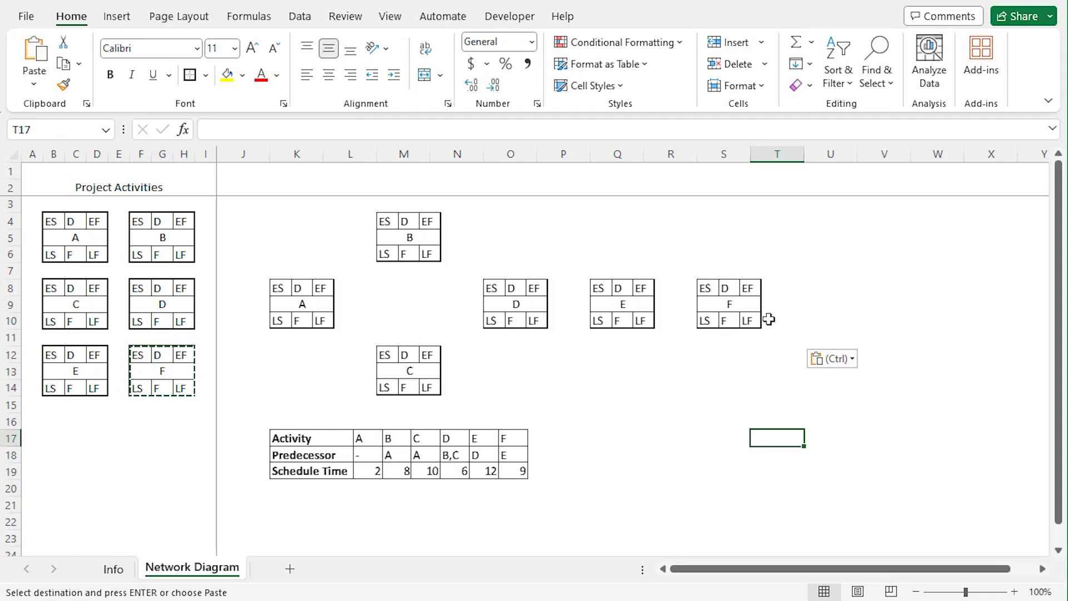
pyautogui.press('Escape')
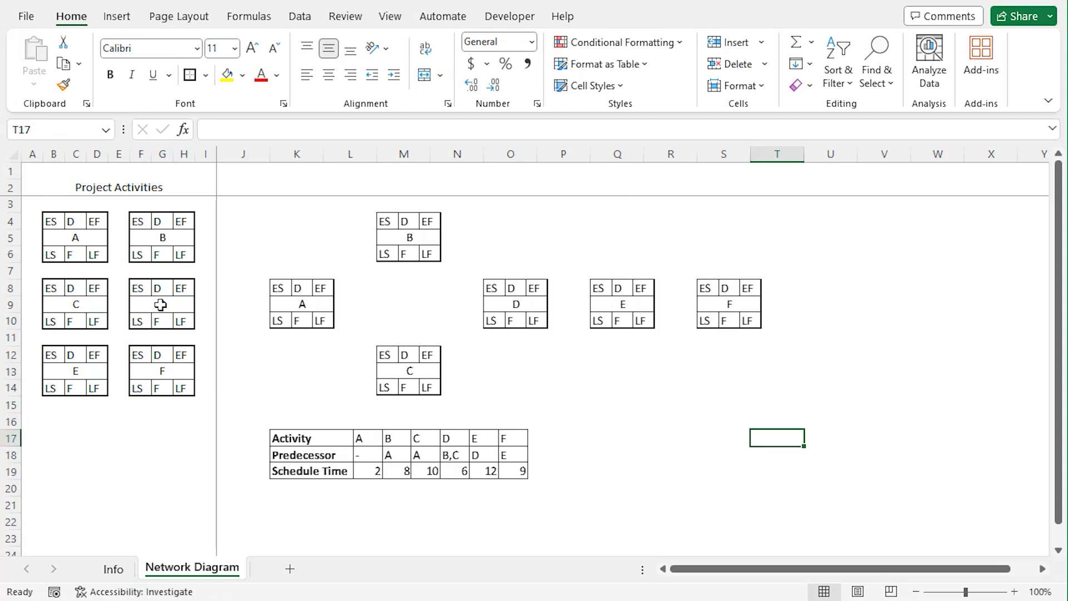
# Test the link by renaming box D to K, then undo so it reads D again
pyautogui.click(160, 304)
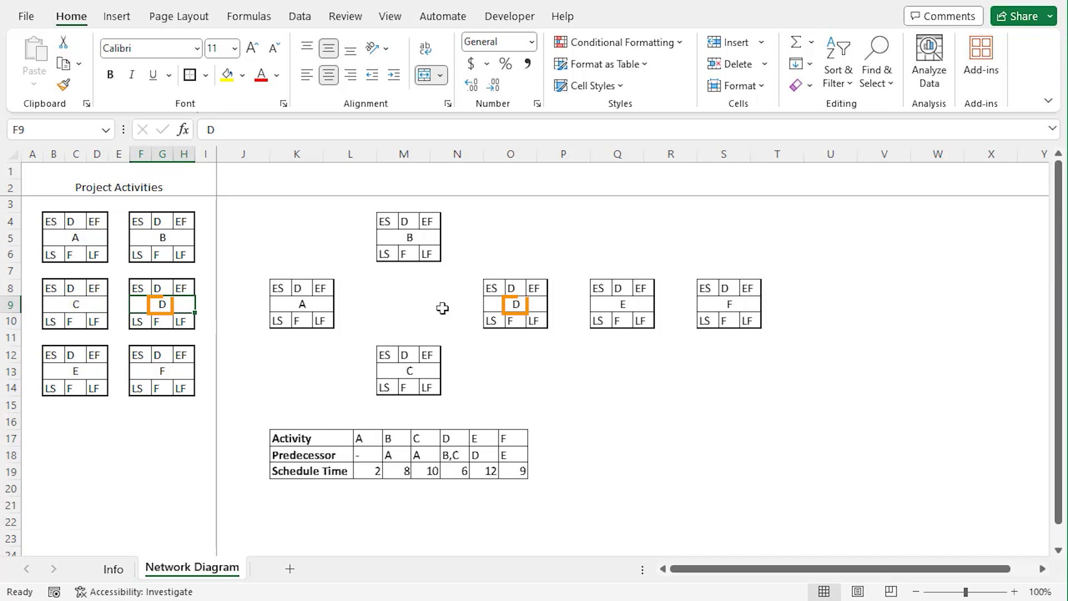
pyautogui.write('K')
pyautogui.press('Return')
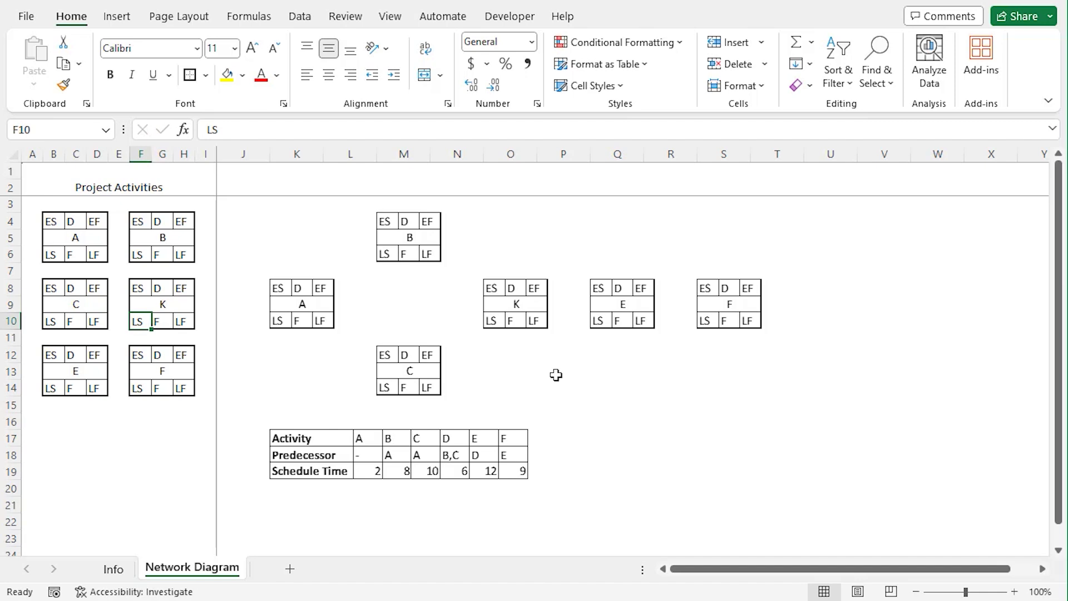
pyautogui.hotkey('ctrl', 'z')
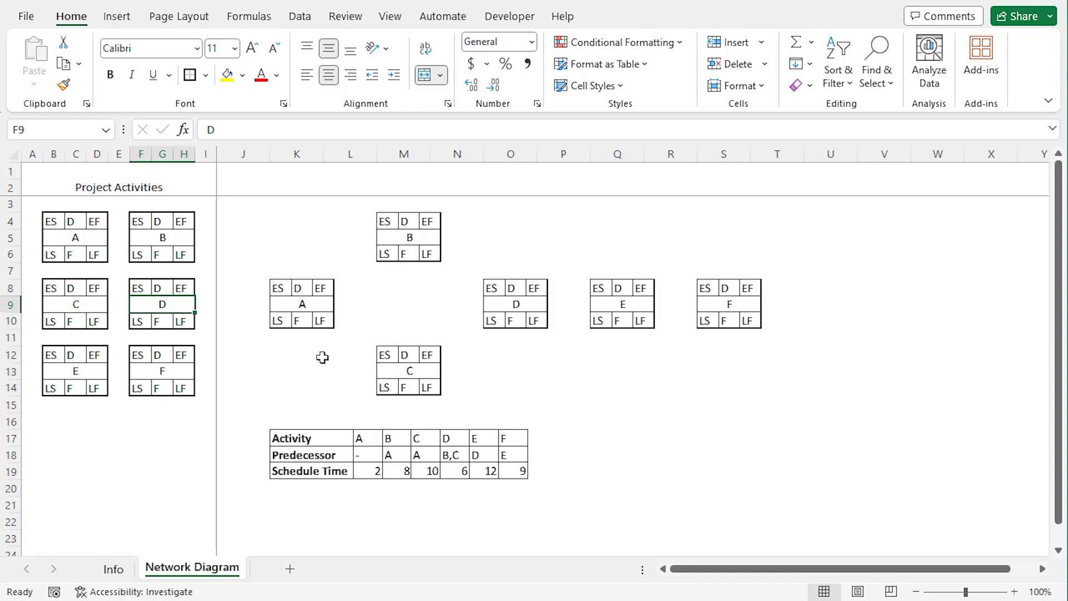
pyautogui.click(117, 18)
# Draw a straight arrow from node A to node B and give it a thick black style
pyautogui.click(214, 74)
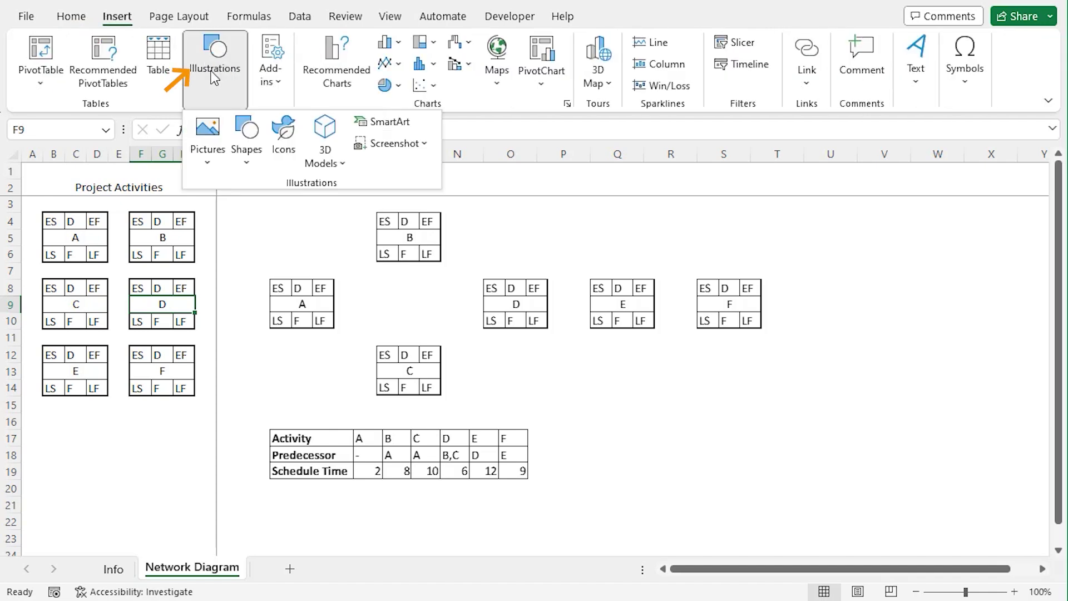
pyautogui.click(248, 156)
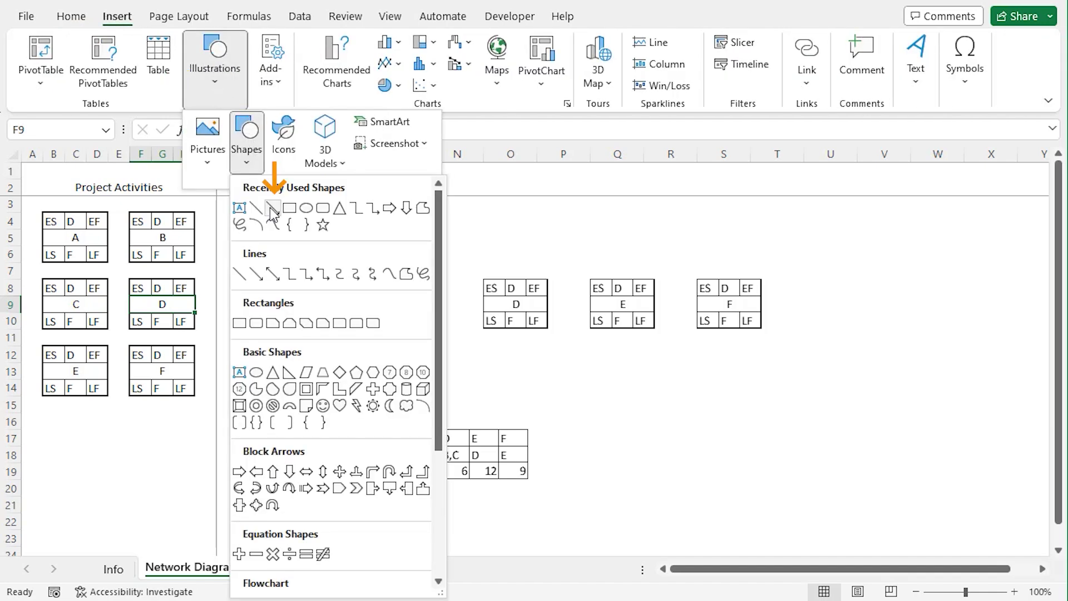
pyautogui.click(272, 210)
pyautogui.moveTo(305, 278); pyautogui.dragTo(376, 237)
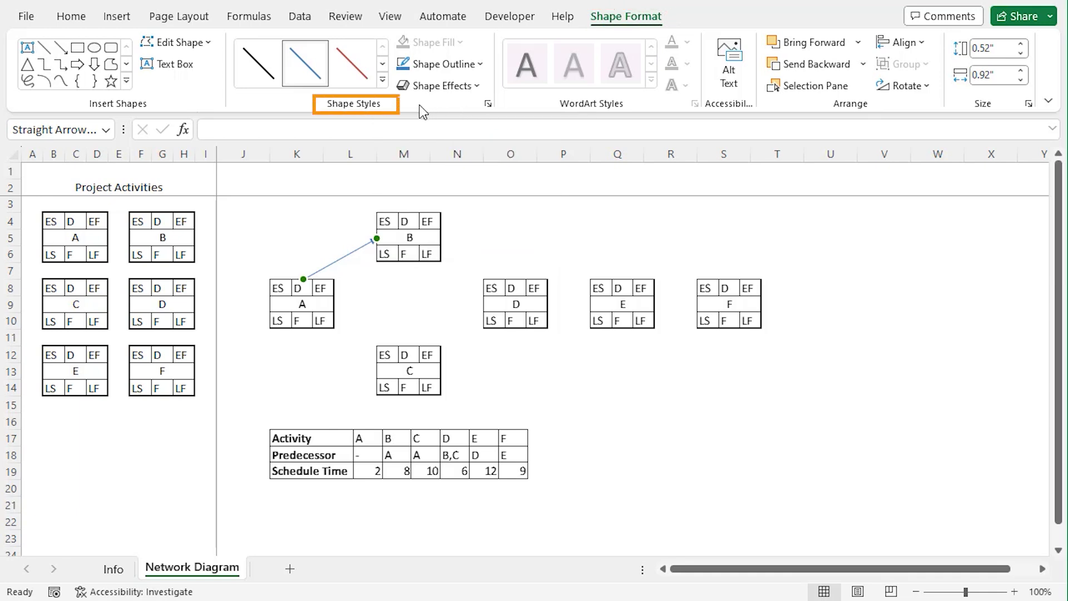
pyautogui.click(383, 80)
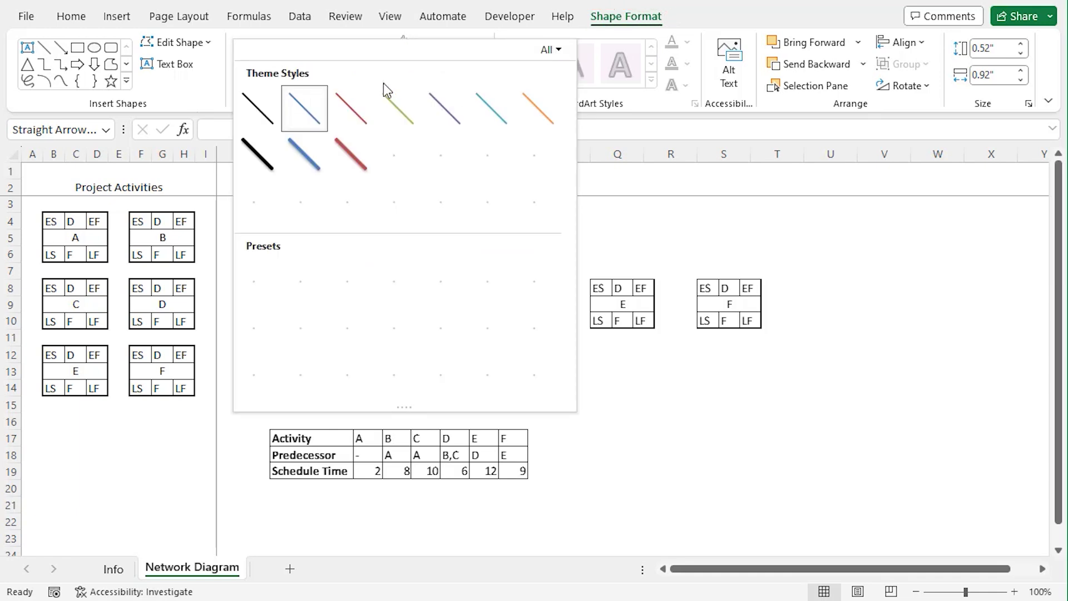
pyautogui.click(271, 166)
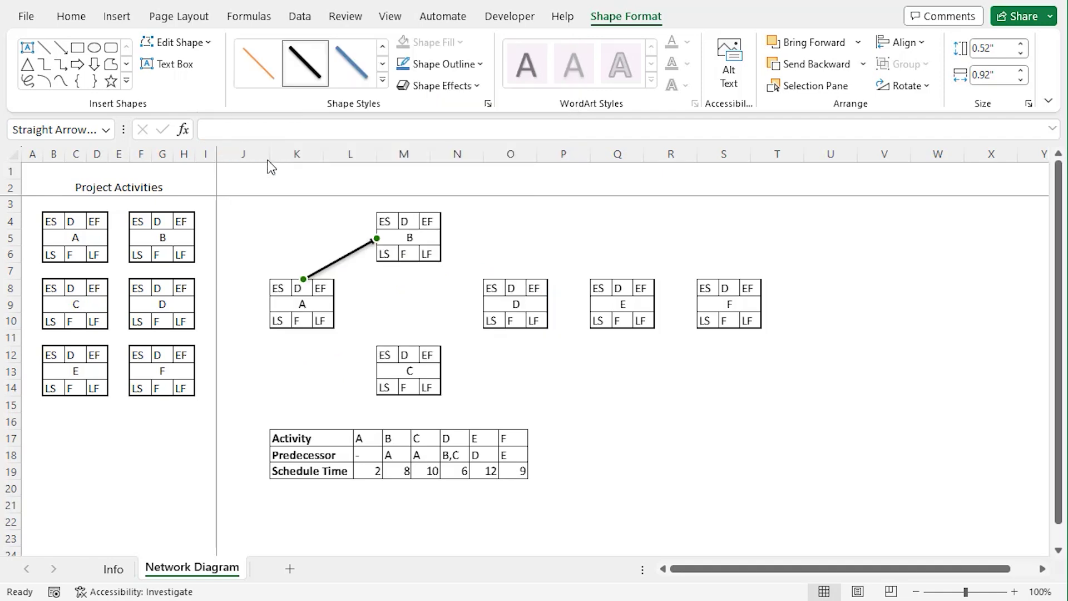
# Duplicate the A→B arrow into straight copies near nodes C and D
pyautogui.hotkey('ctrl', 'shift')
pyautogui.moveTo(356, 261); pyautogui.dragTo(344, 367)
pyautogui.keyDown('ctrl'); pyautogui.keyDown('shift'); pyautogui.click(346, 263); pyautogui.keyUp('shift'); pyautogui.keyUp('ctrl')
pyautogui.moveTo(346, 266); pyautogui.dragTo(598, 254)
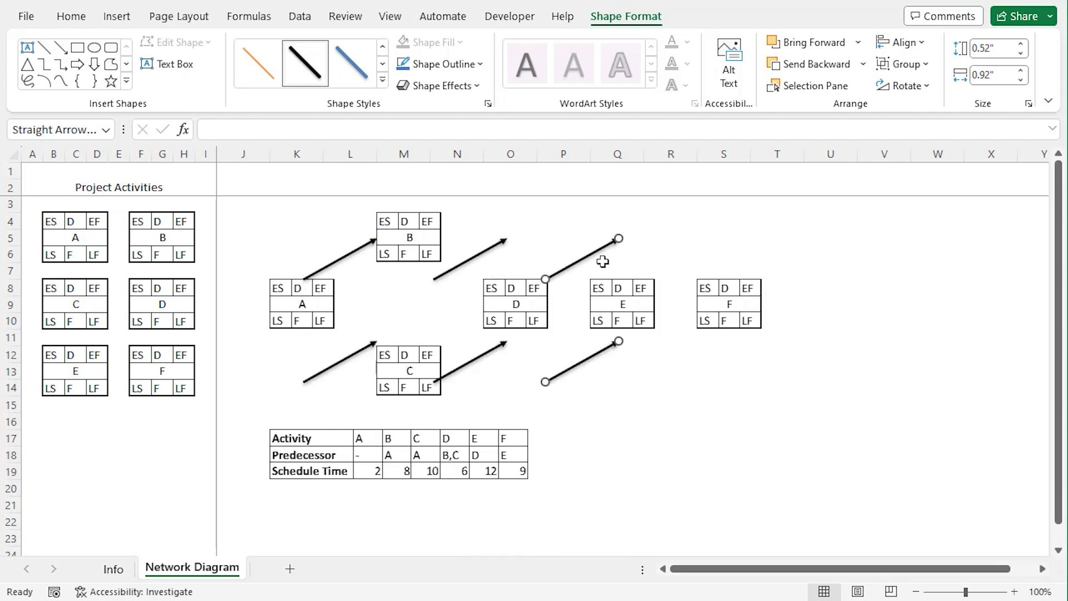
# Reconnect the copied arrows to run B→D, A→C and C→D
pyautogui.click(492, 245)
pyautogui.moveTo(433, 278); pyautogui.dragTo(513, 279)
pyautogui.click(340, 362)
pyautogui.moveTo(303, 382); pyautogui.dragTo(304, 330)
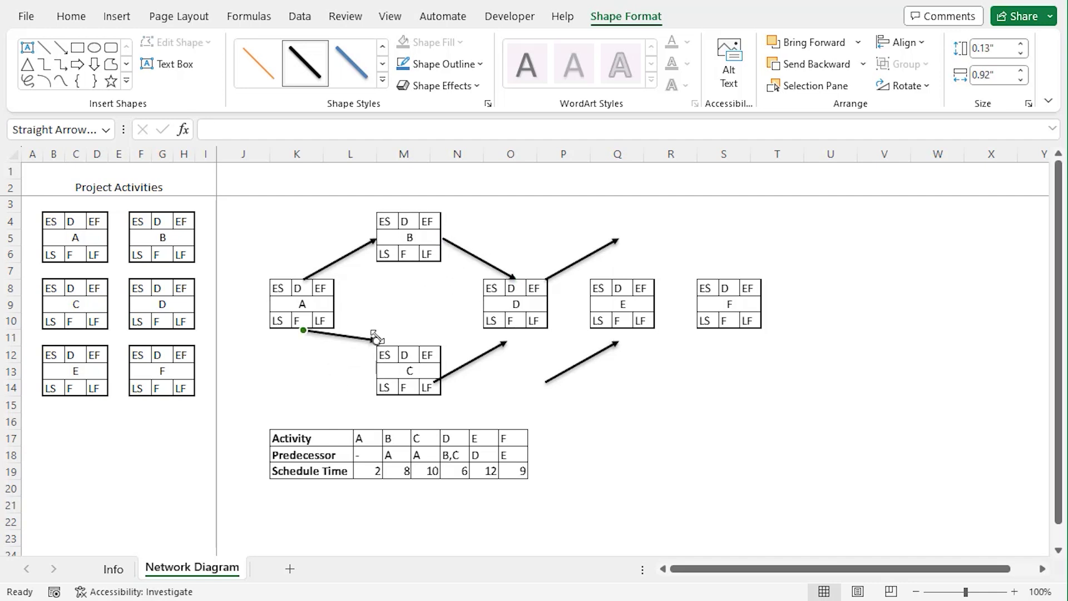
pyautogui.click(470, 362)
pyautogui.moveTo(376, 342); pyautogui.dragTo(443, 370)
pyautogui.moveTo(507, 343); pyautogui.dragTo(515, 332)
# Place the remaining arrows between D→E and E→F, then deselect them
pyautogui.moveTo(582, 290); pyautogui.dragTo(569, 305)
pyautogui.click(554, 381)
pyautogui.moveTo(553, 382); pyautogui.dragTo(677, 305)
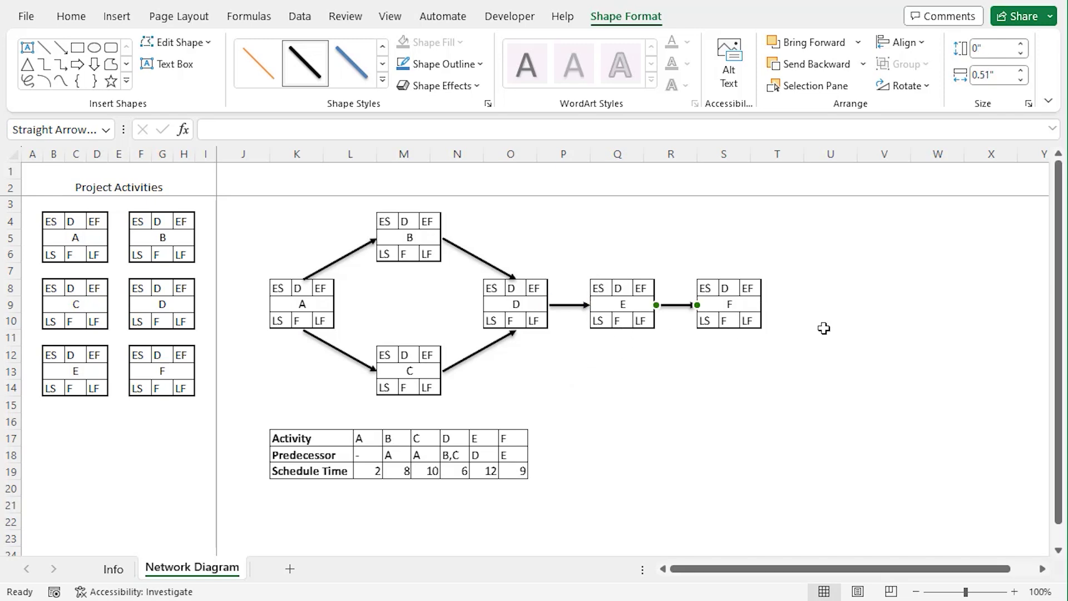
pyautogui.click(823, 327)
pyautogui.moveTo(32, 170); pyautogui.dragTo(719, 175)
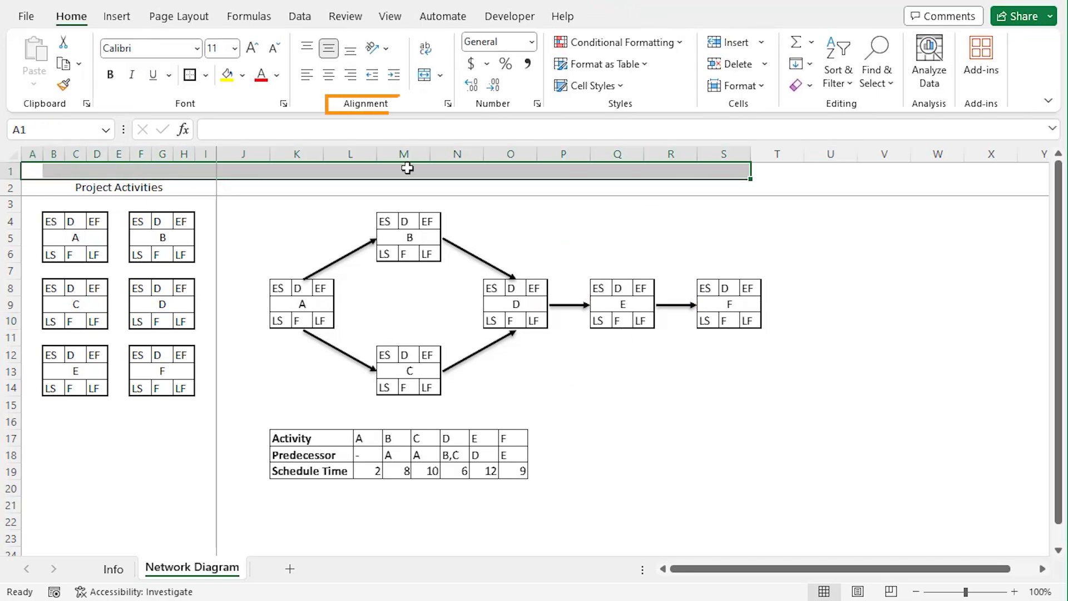
# Merge A1:S1 as a Heading 2 title reading 'Project Network Diagram' and enlarge it
pyautogui.click(426, 75)
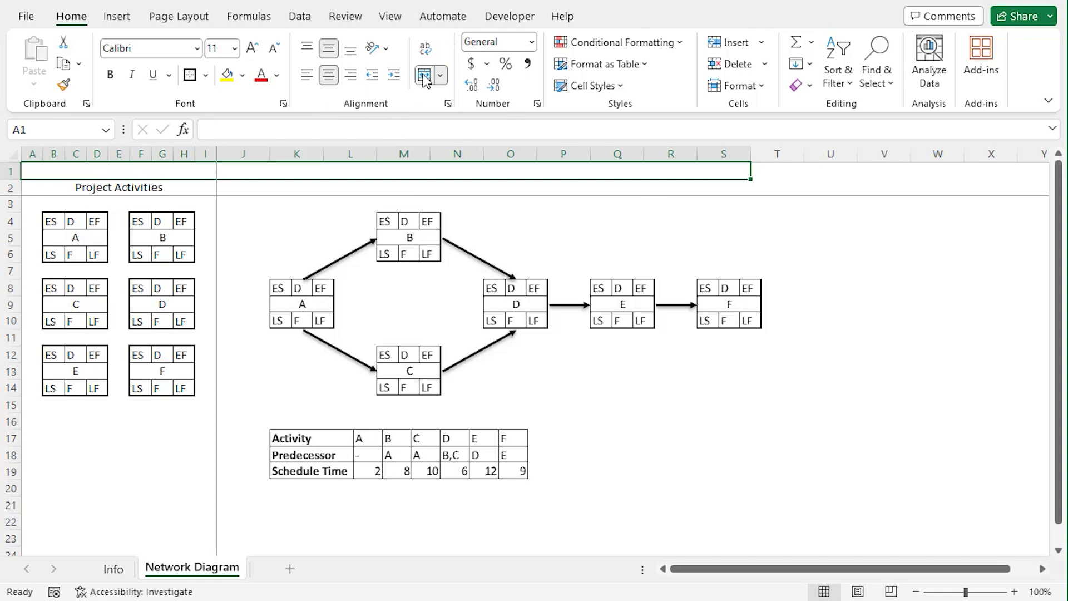
pyautogui.click(622, 87)
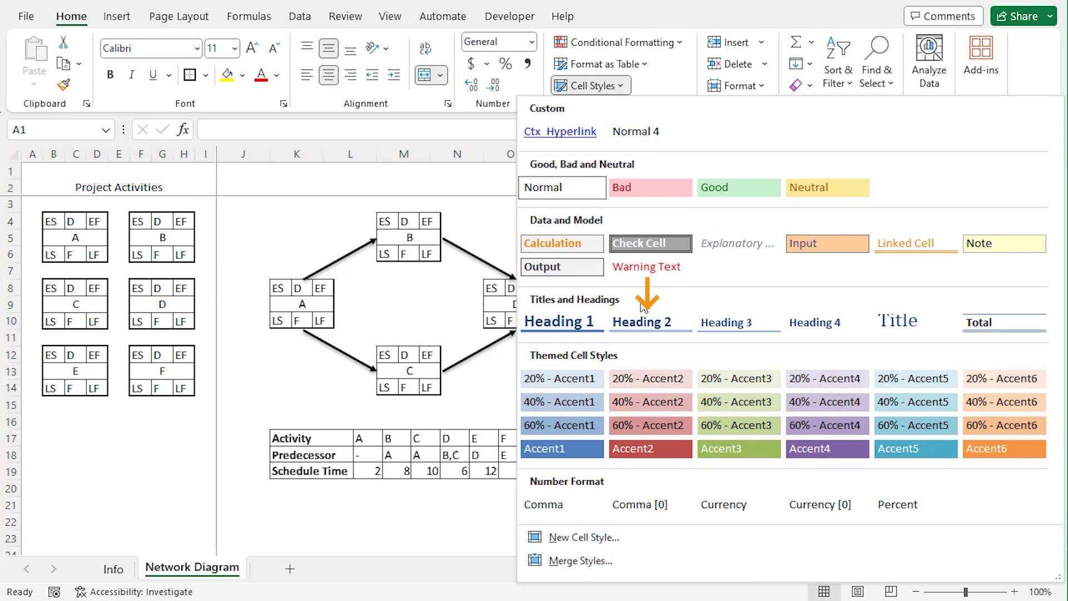
pyautogui.click(642, 322)
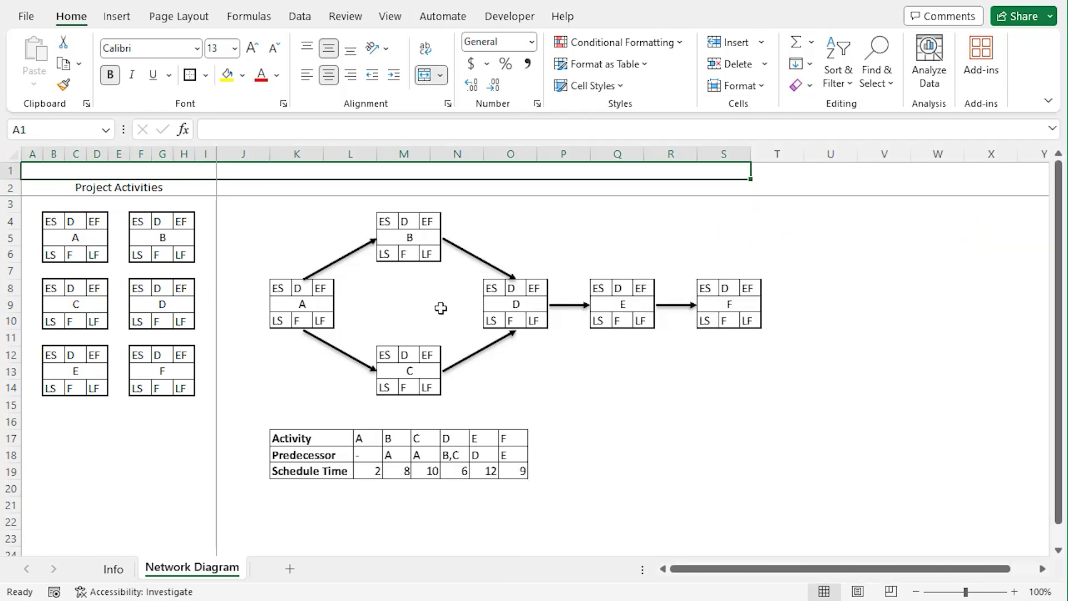
pyautogui.write('Project Network Diag')
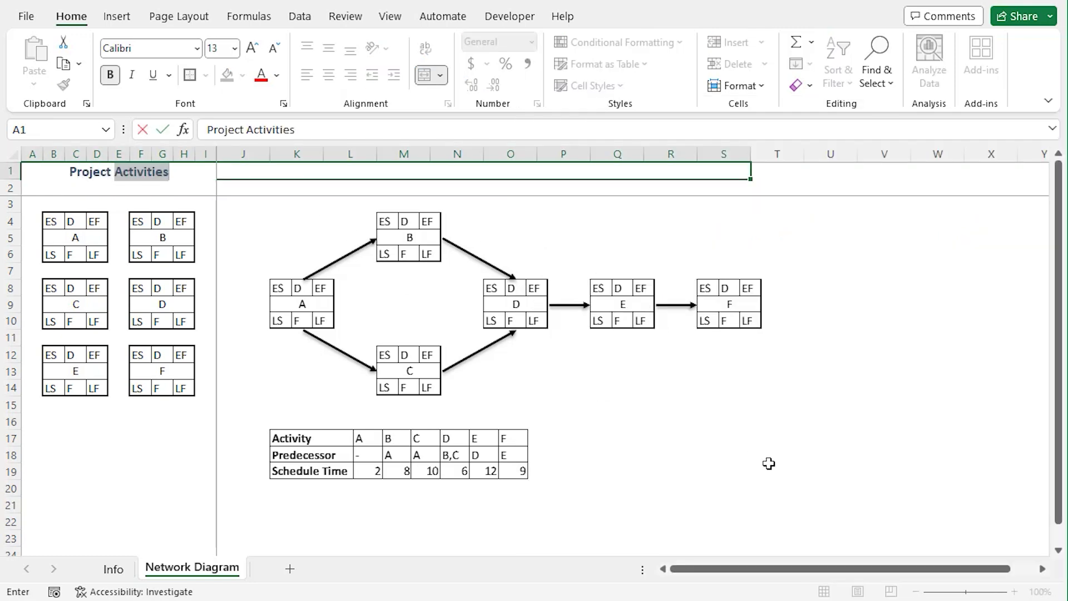
pyautogui.write('ram')
pyautogui.press('Return')
pyautogui.click(501, 168)
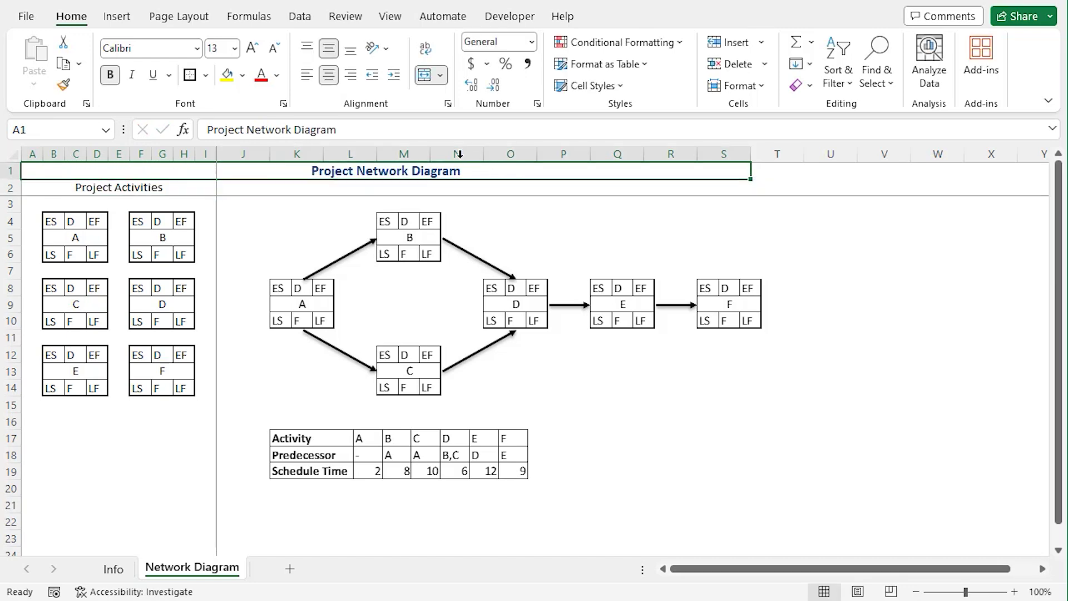
pyautogui.click(233, 49)
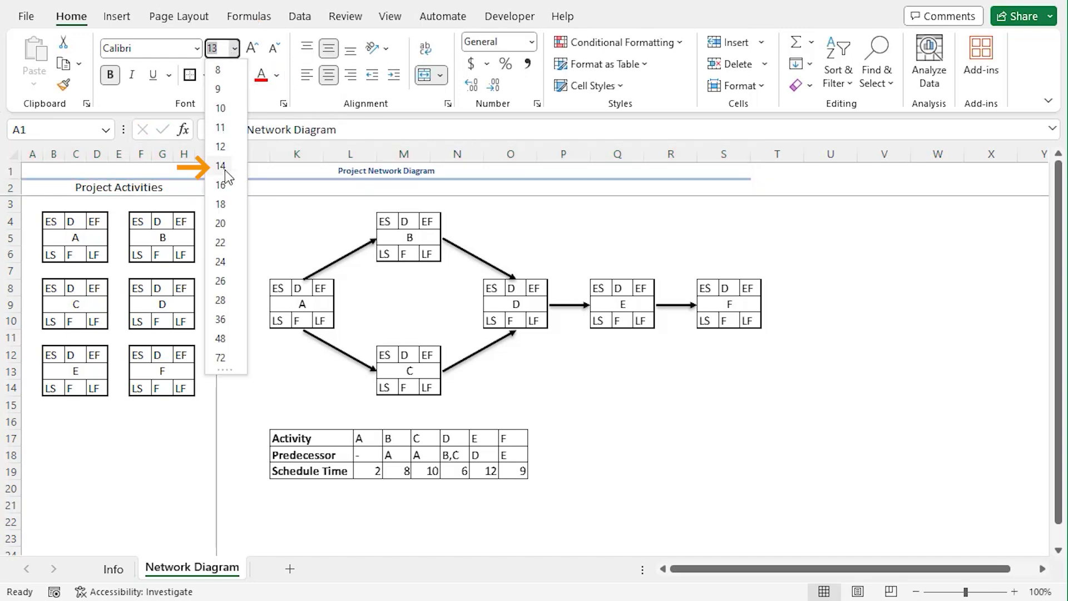
# Make the Project Activities header bold, size 12, with a light blue fill
pyautogui.click(177, 191)
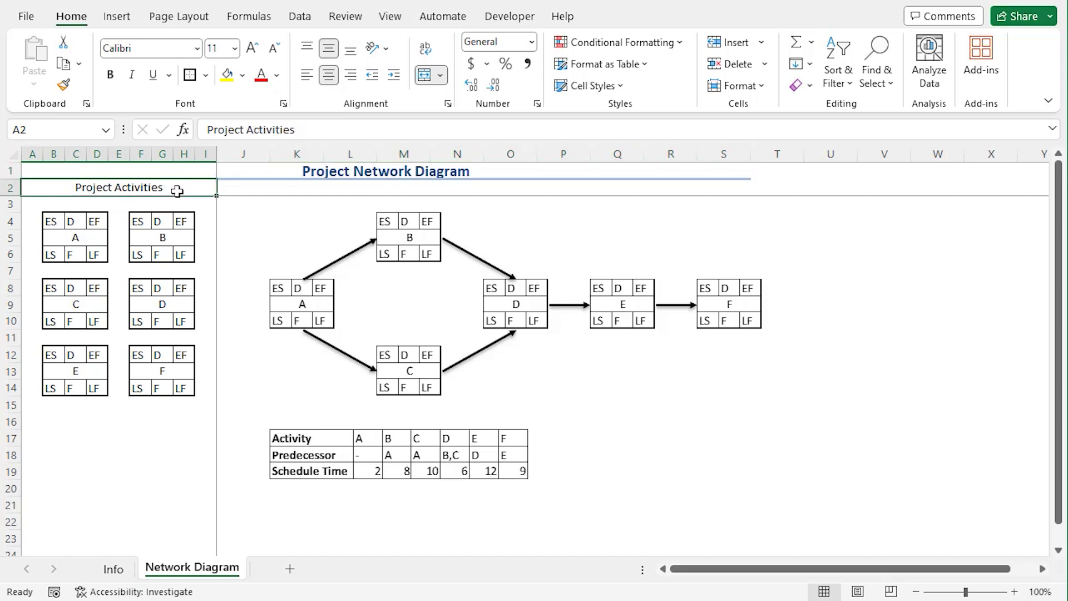
pyautogui.click(110, 74)
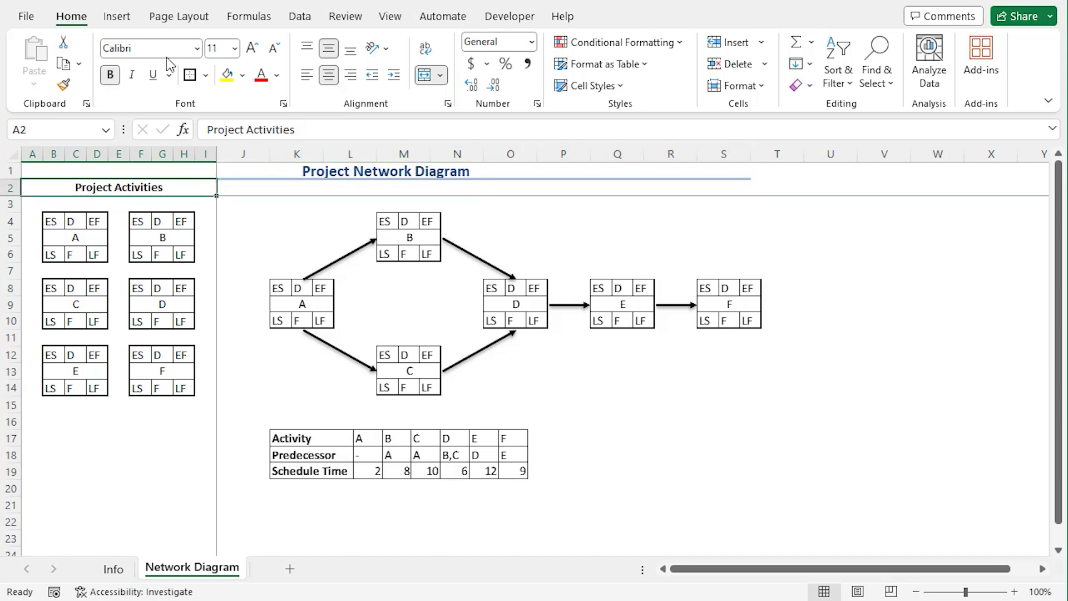
pyautogui.click(235, 48)
pyautogui.click(221, 146)
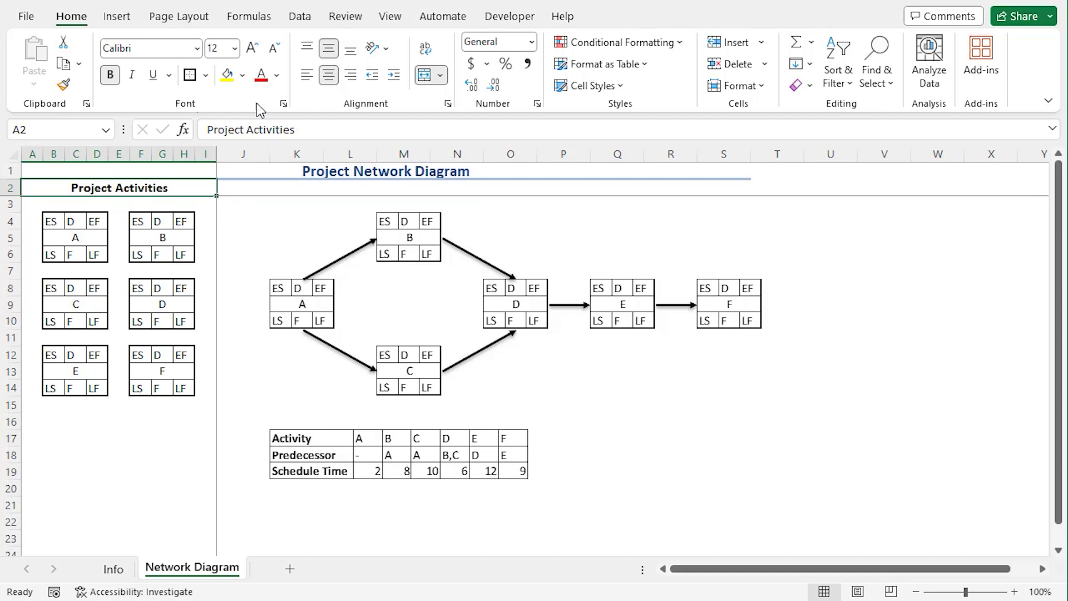
pyautogui.click(243, 77)
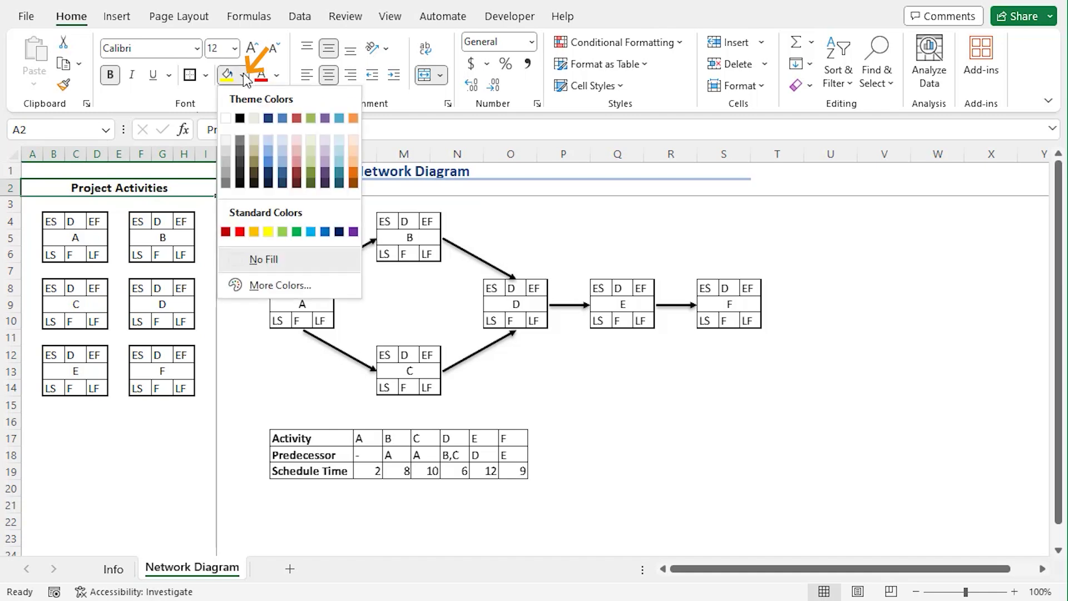
pyautogui.click(338, 141)
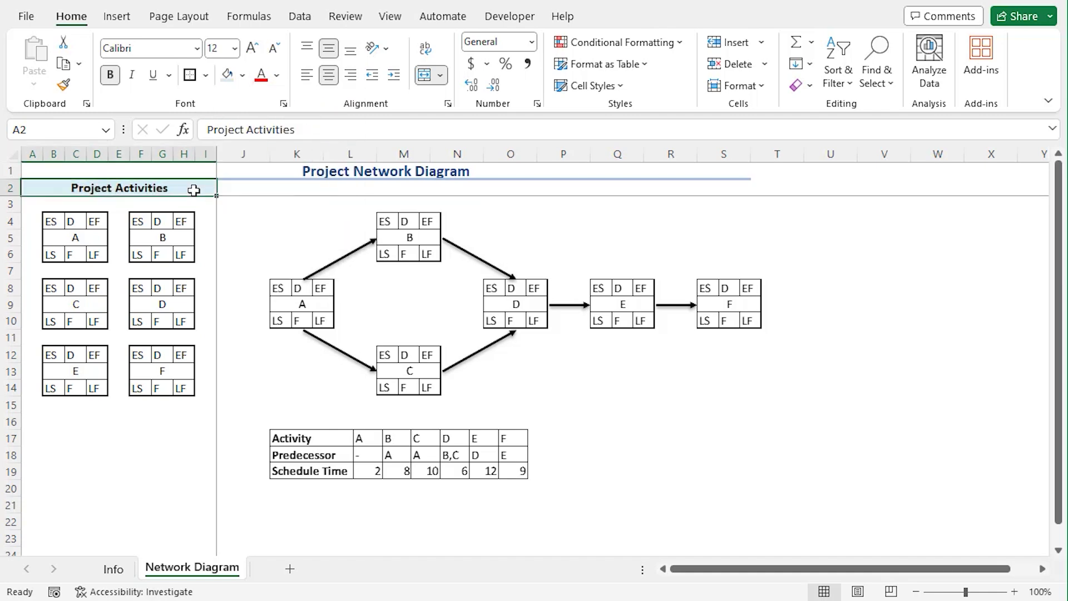
pyautogui.hotkey('ctrl', 'c')
# Paste the styled header into J2, merge J2:S2 left-aligned, and begin retyping it as 'Project Name :'
pyautogui.click(234, 187)
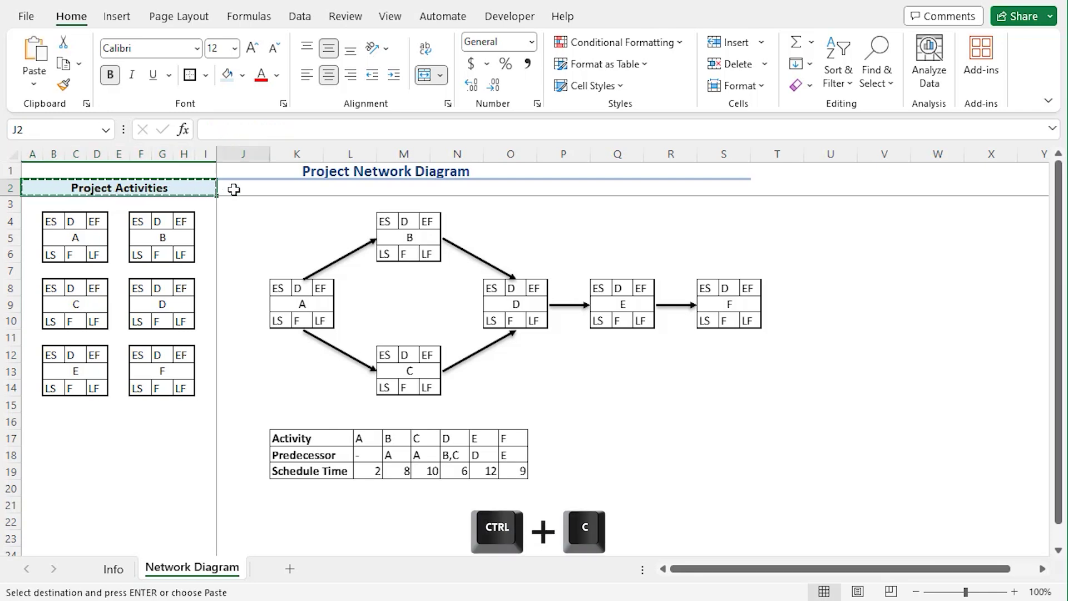
pyautogui.hotkey('ctrl', 'v')
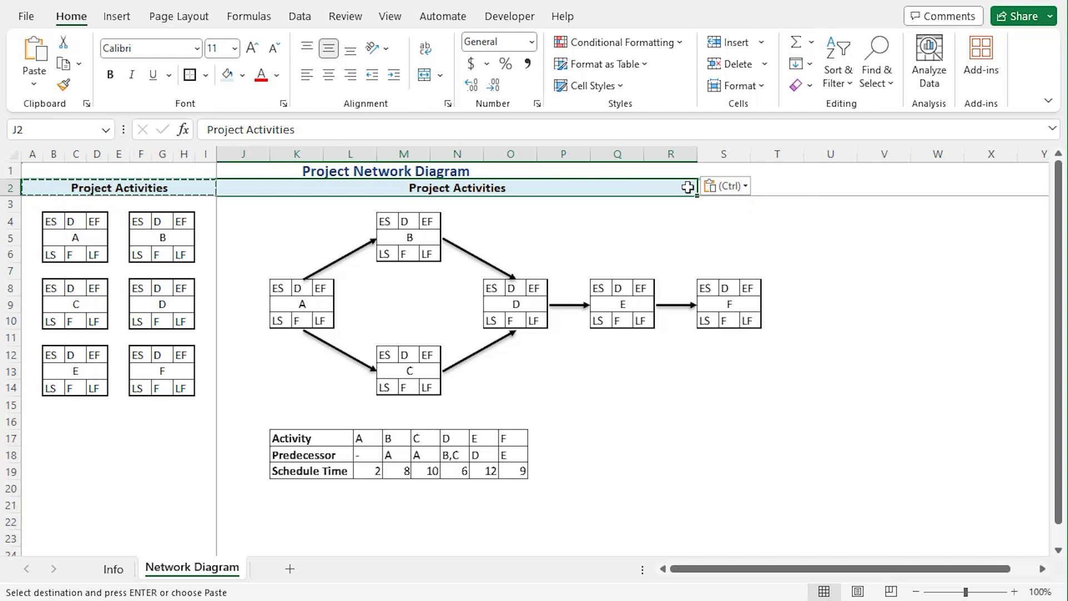
pyautogui.moveTo(688, 187); pyautogui.dragTo(730, 188)
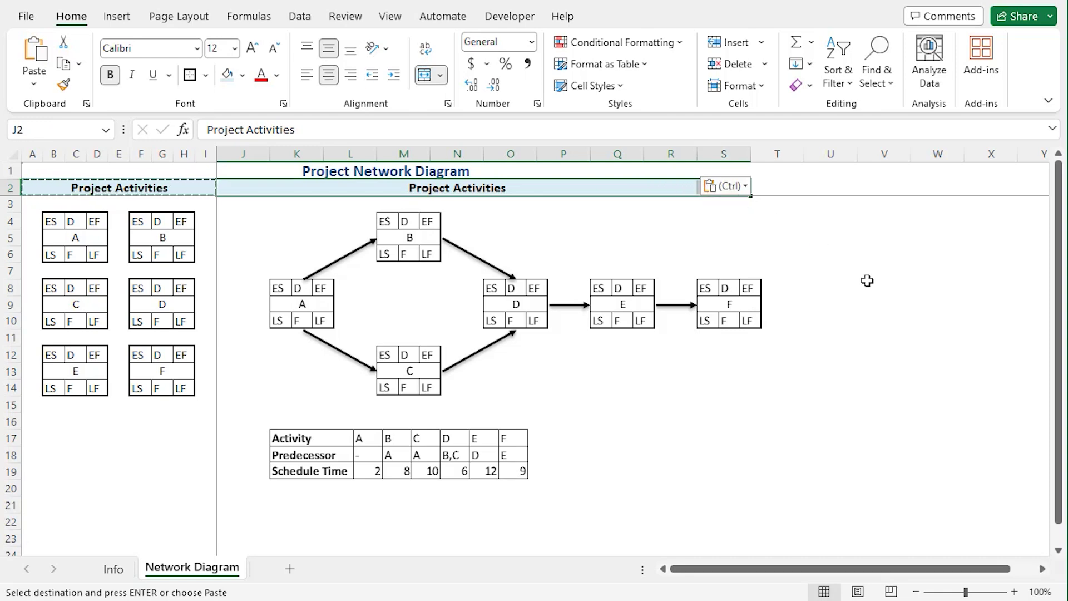
pyautogui.click(426, 76)
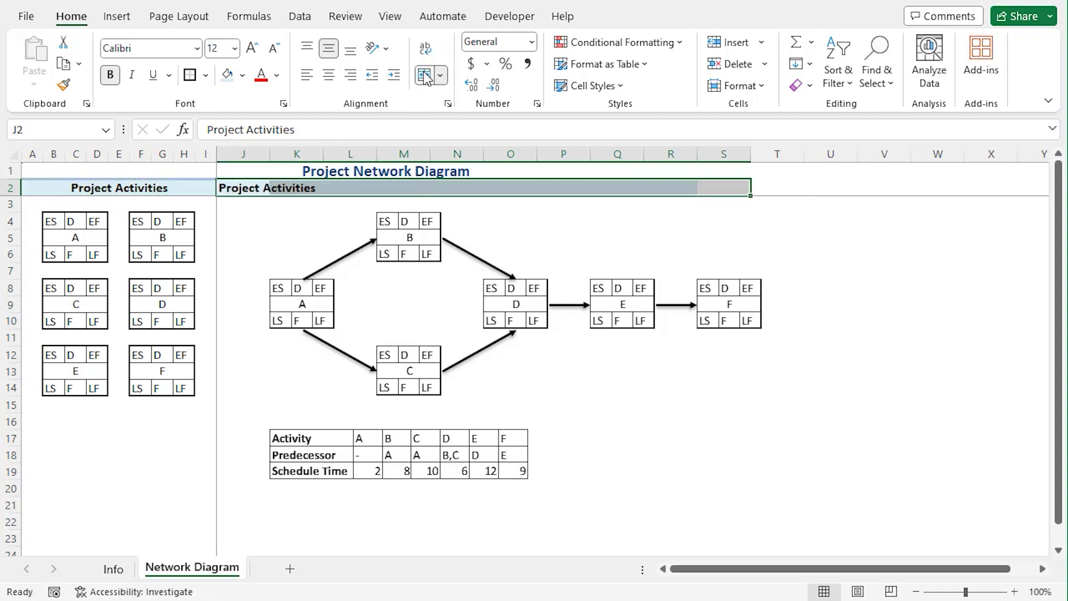
pyautogui.click(426, 76)
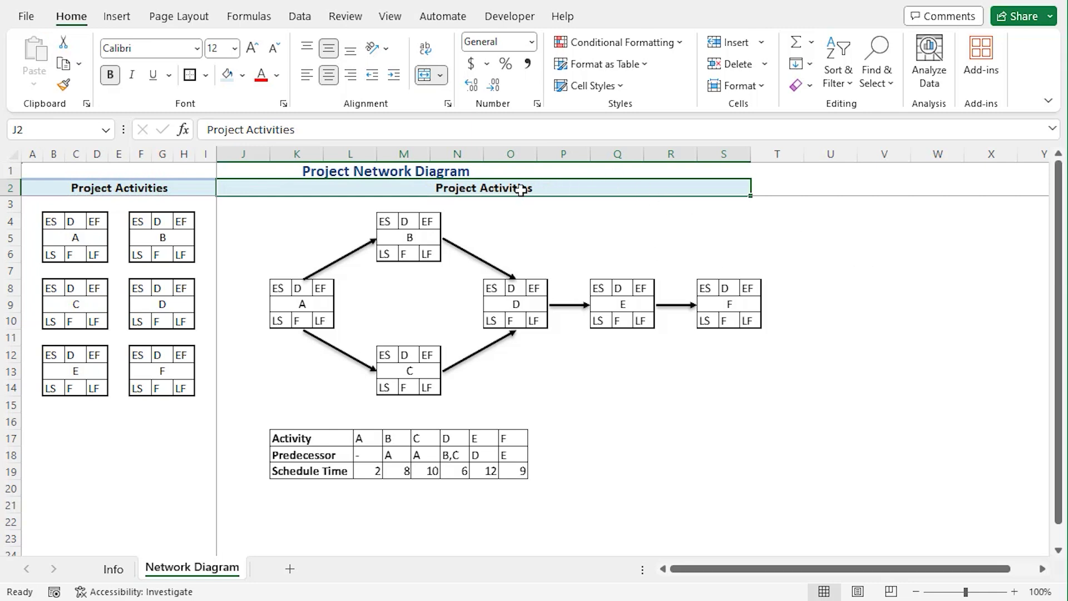
pyautogui.click(306, 74)
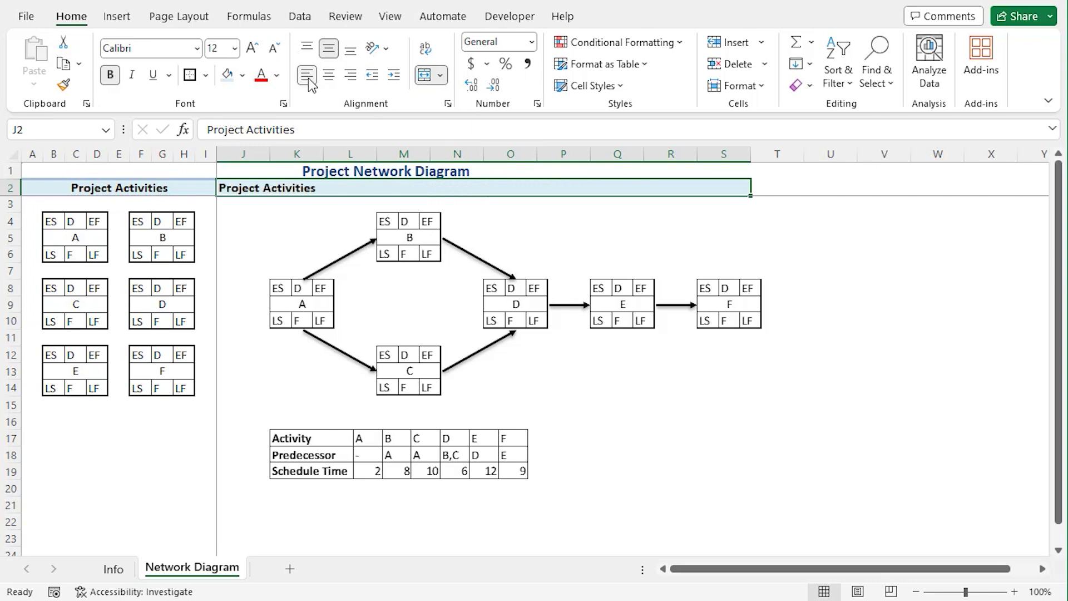
pyautogui.moveTo(301, 132); pyautogui.dragTo(246, 131)
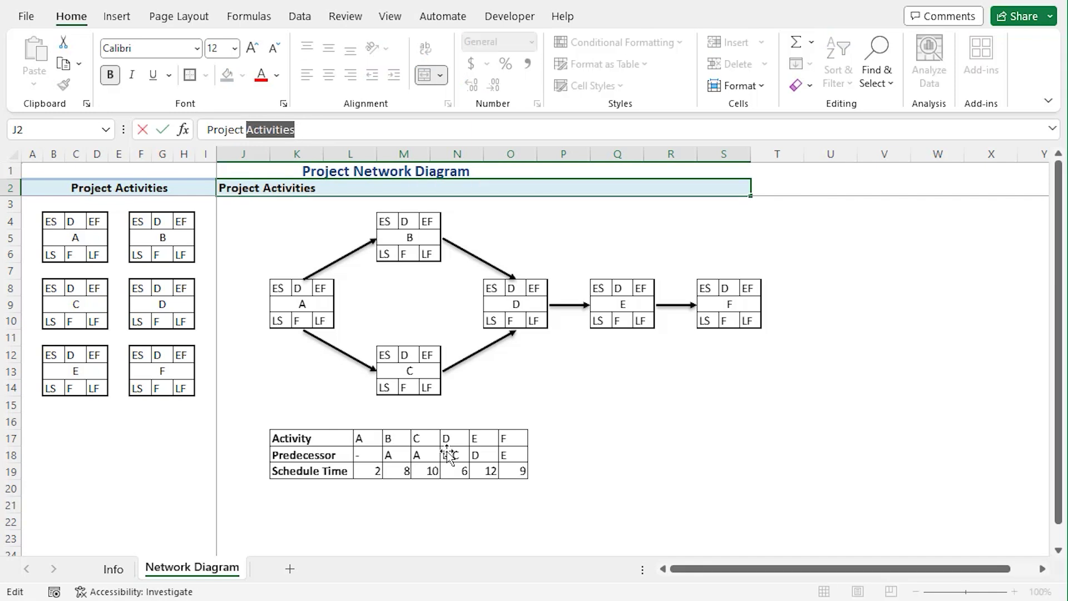
pyautogui.write('Name :')
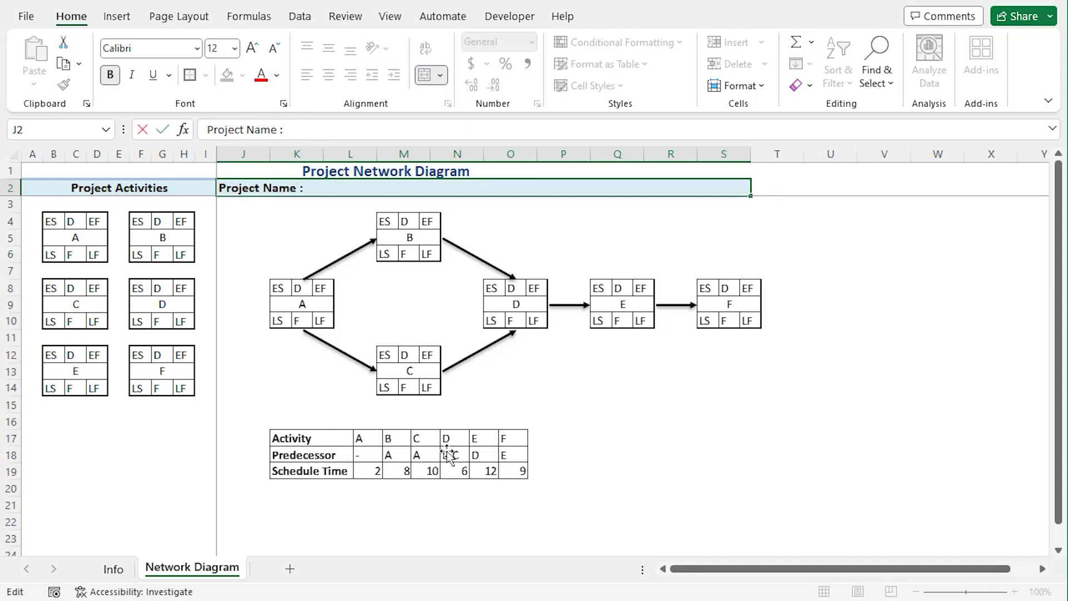